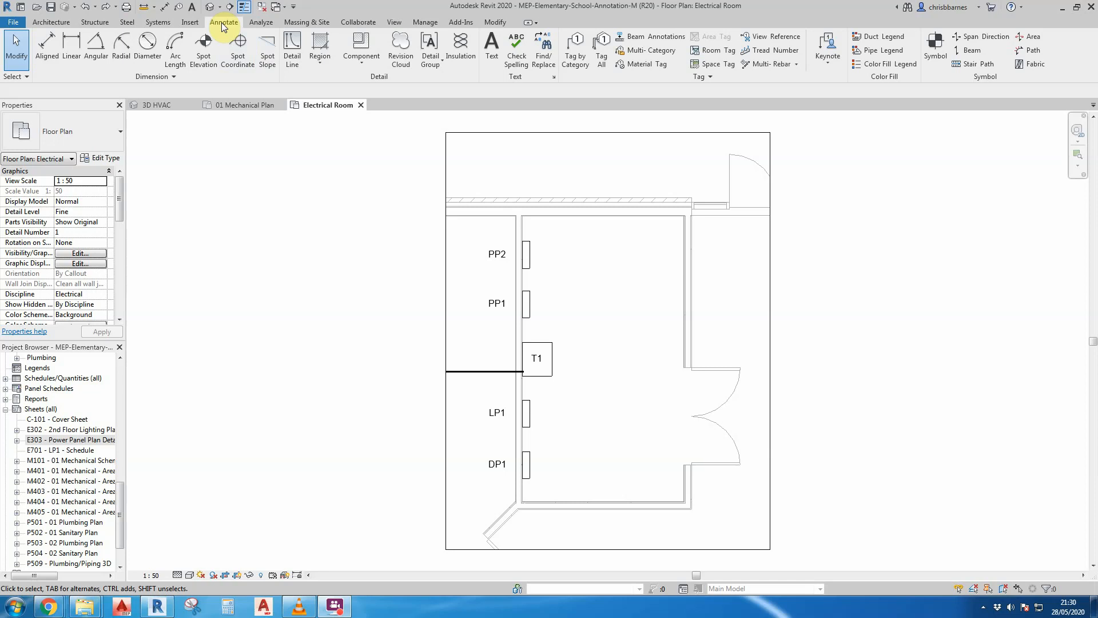
# - Draw a dashed rectangle of MEP Hidden detail lines, about 1800 by 4500 mm, on the floor in front of the electrical panels
pyautogui.click(290, 50)
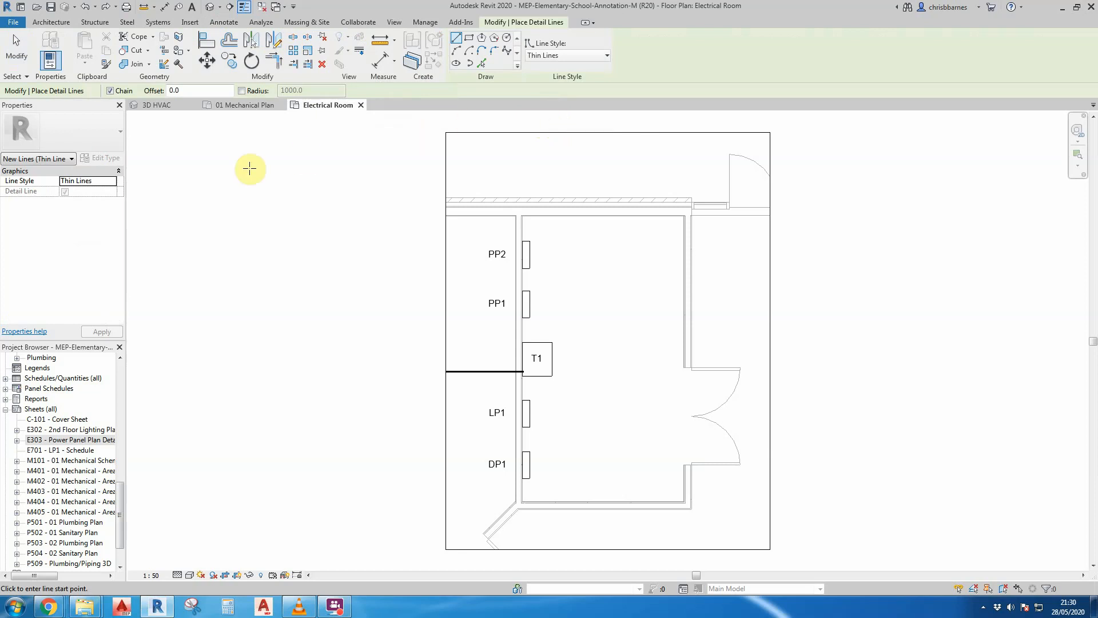
pyautogui.click(607, 56)
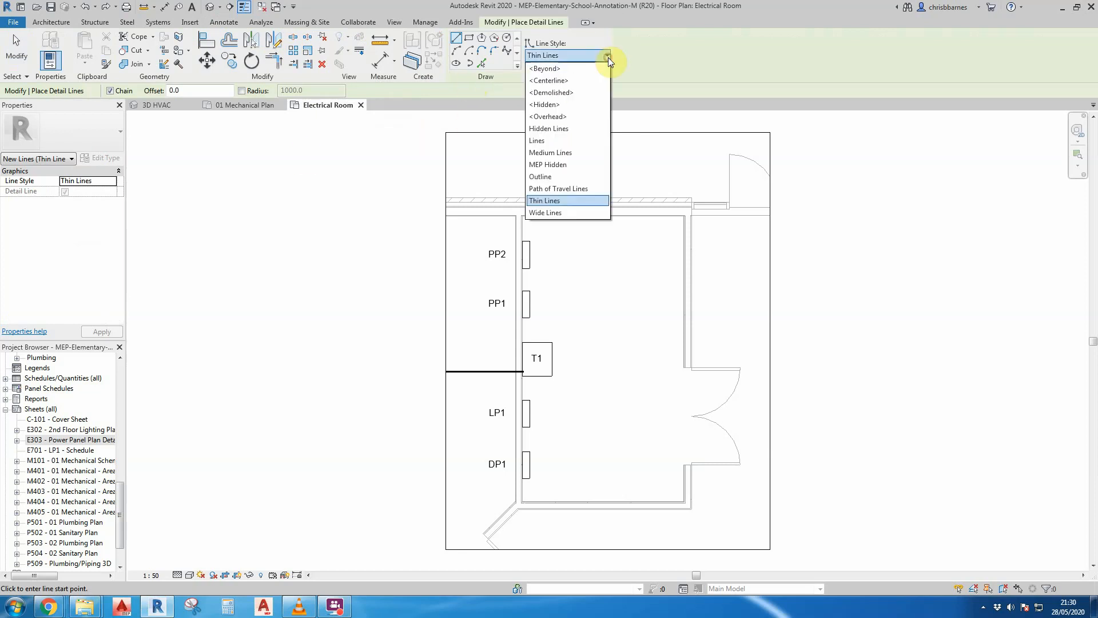
pyautogui.click(572, 43)
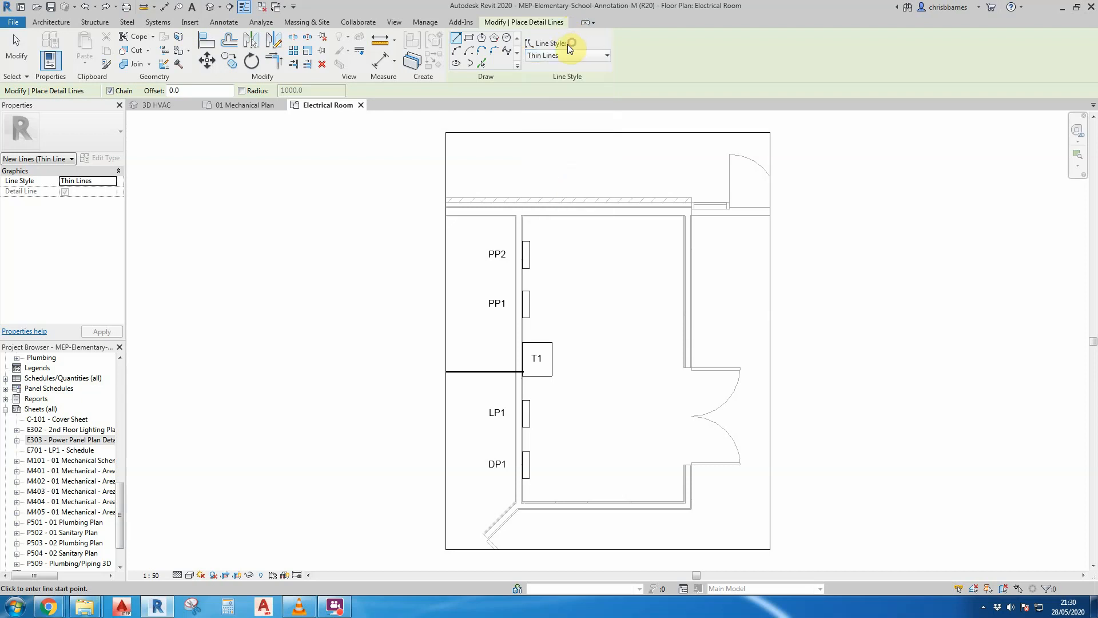
pyautogui.click(606, 55)
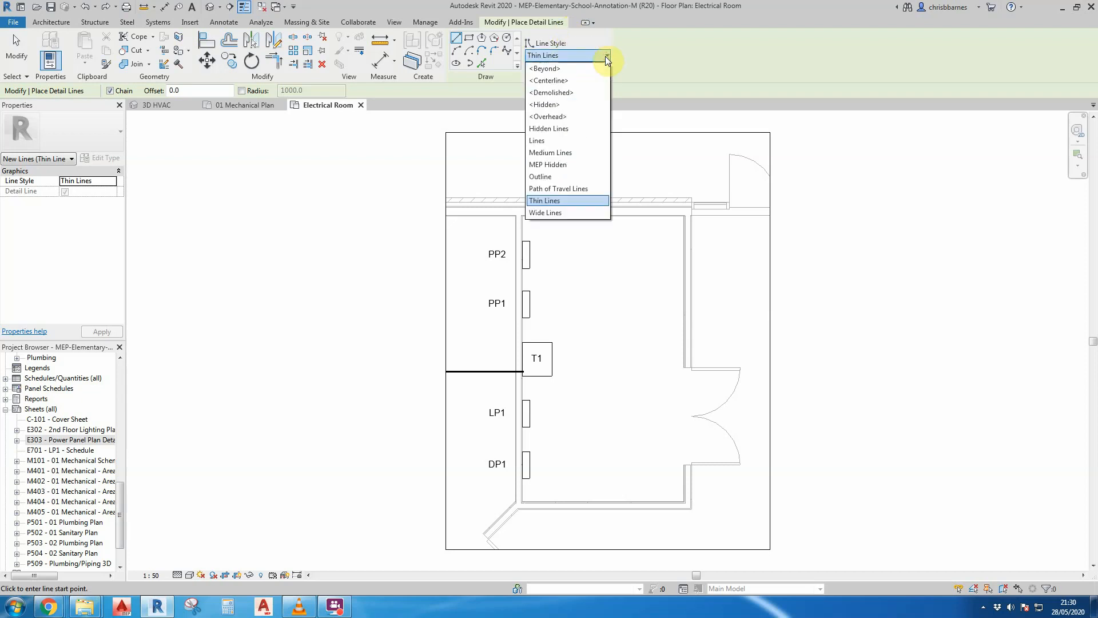
pyautogui.click(565, 165)
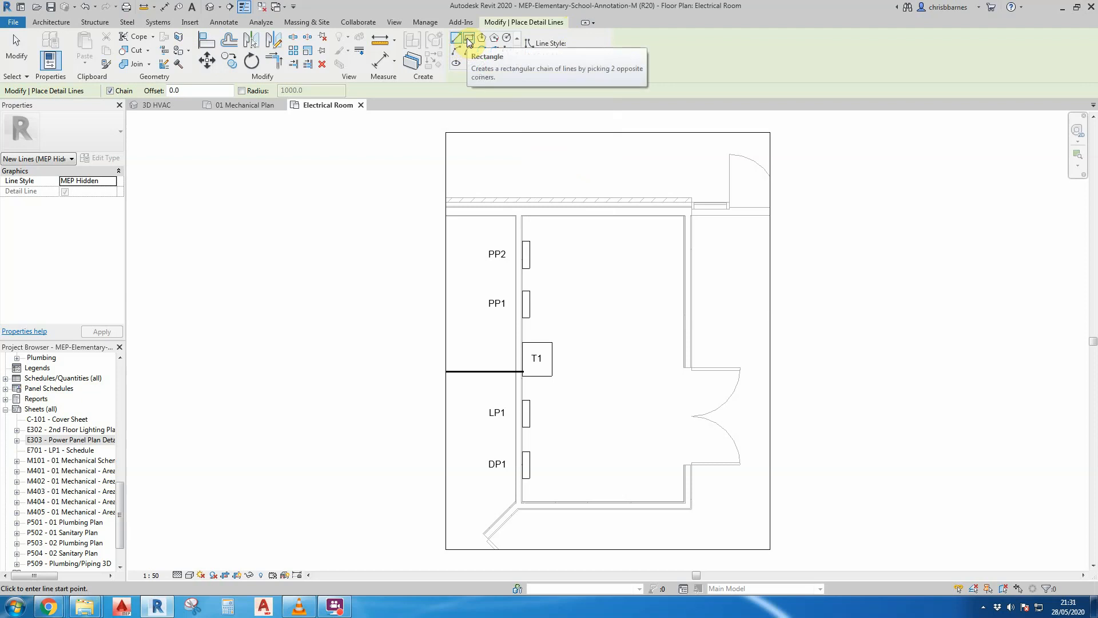
pyautogui.click(468, 39)
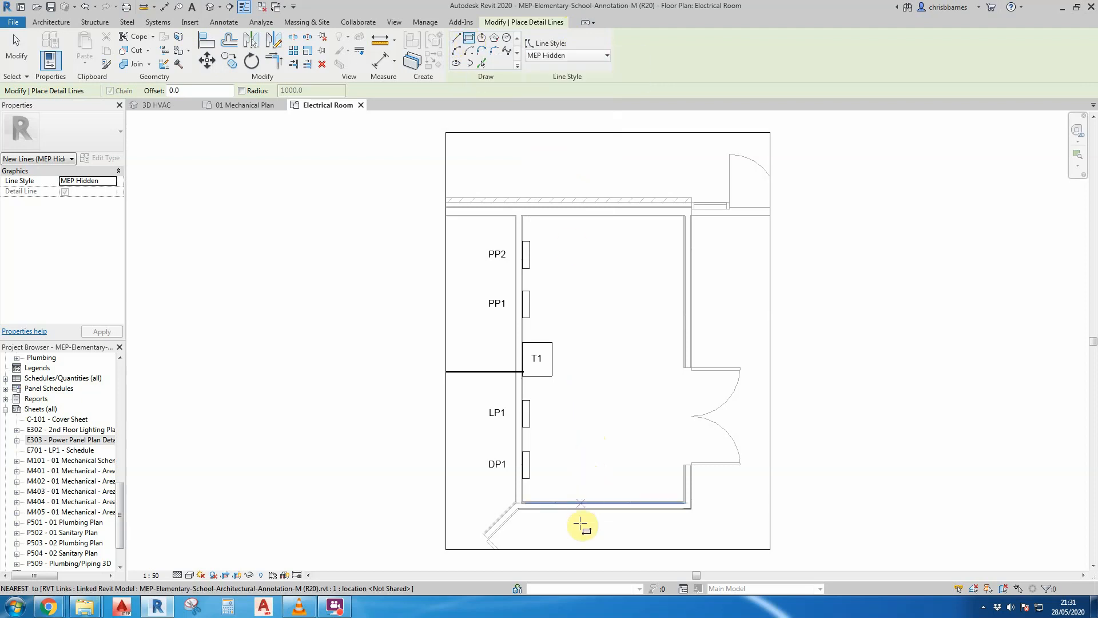
pyautogui.click(567, 462)
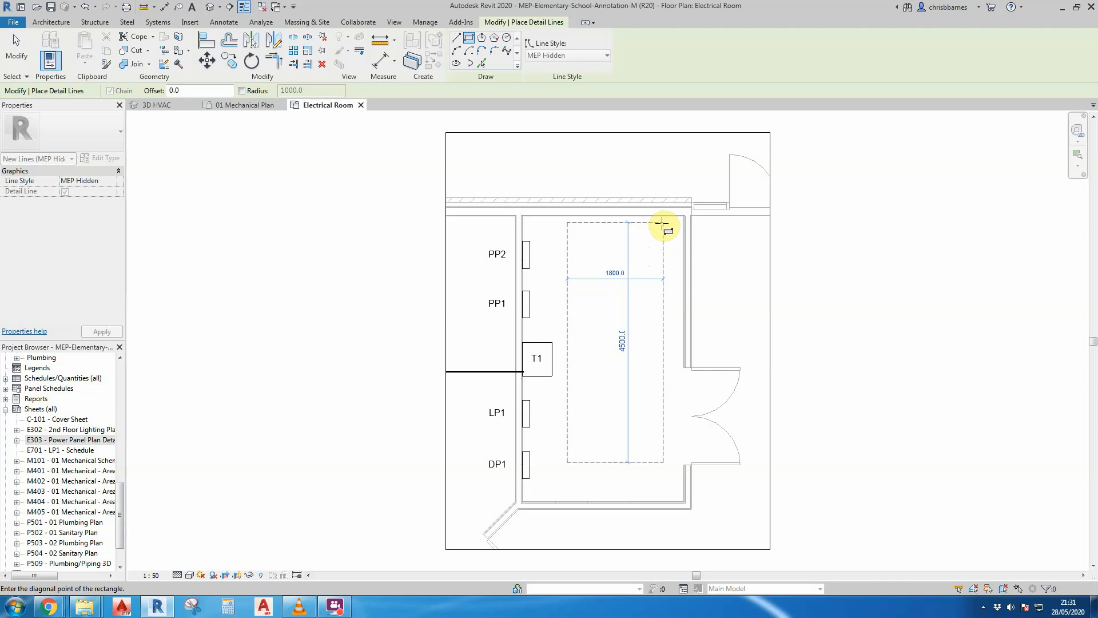
pyautogui.click(662, 223)
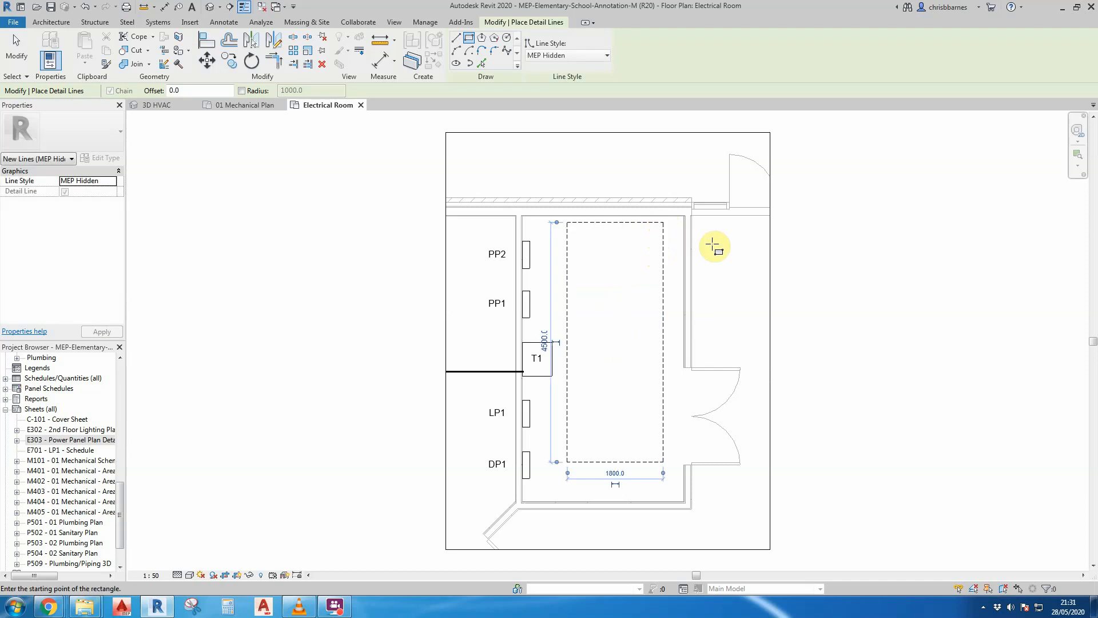
# - Start a text note with the 3.5mm Arial type and duplicate that type as "4mm Arial - Red"
pyautogui.click(220, 22)
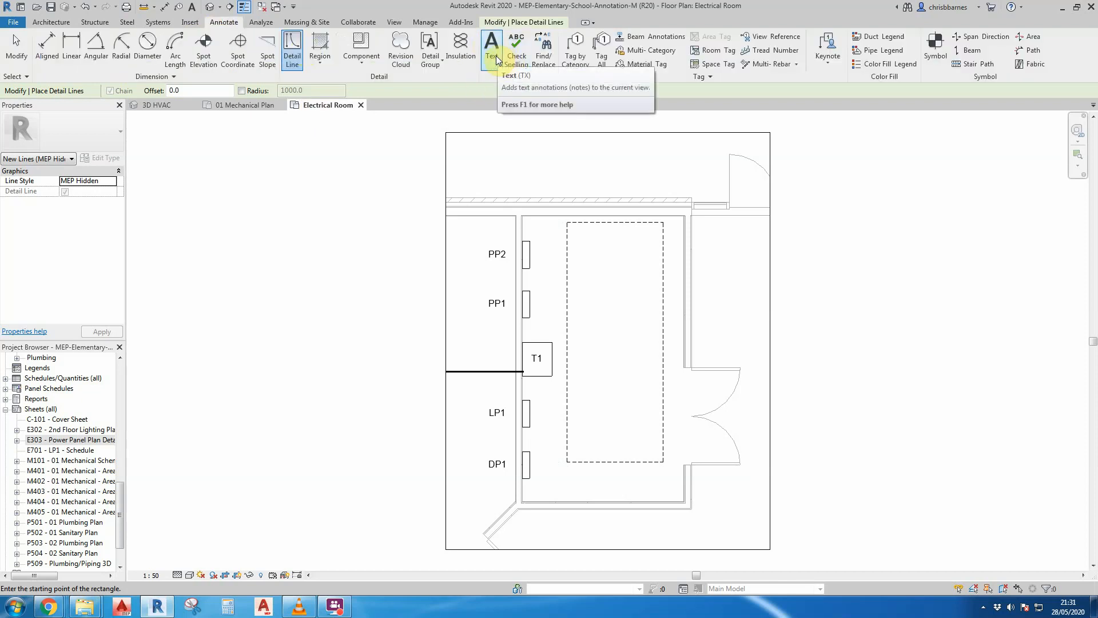
pyautogui.click(492, 49)
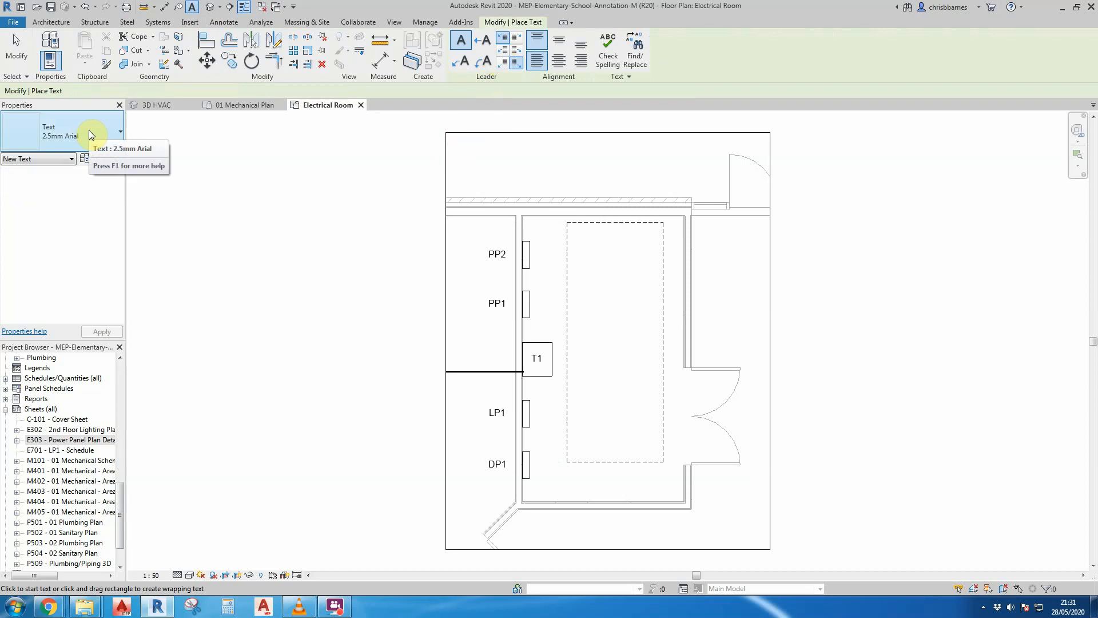
pyautogui.click(63, 131)
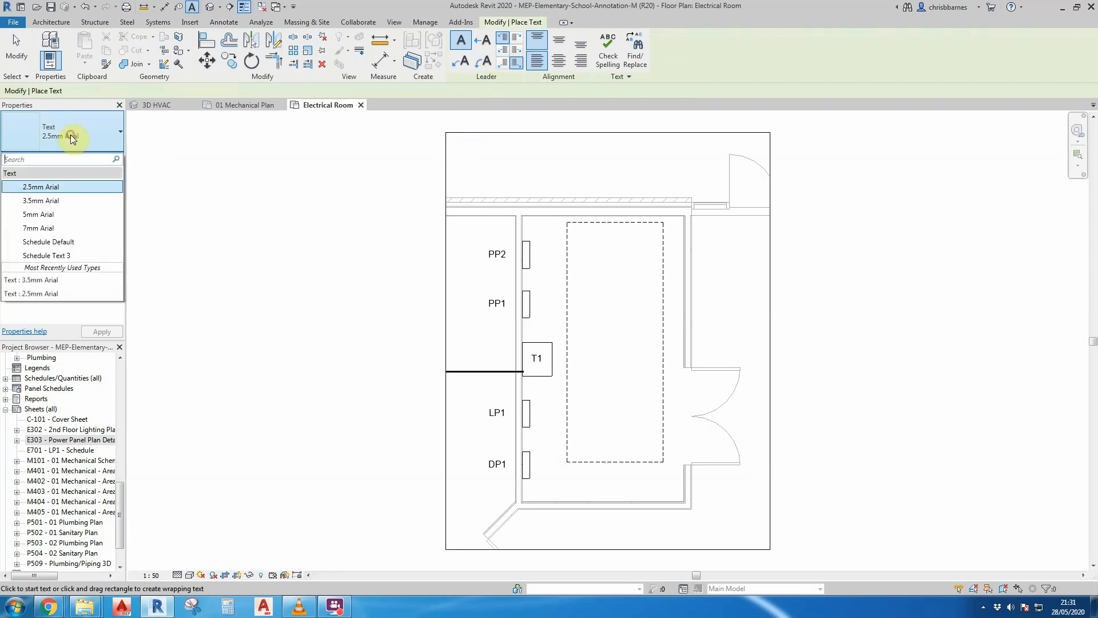
pyautogui.click(59, 200)
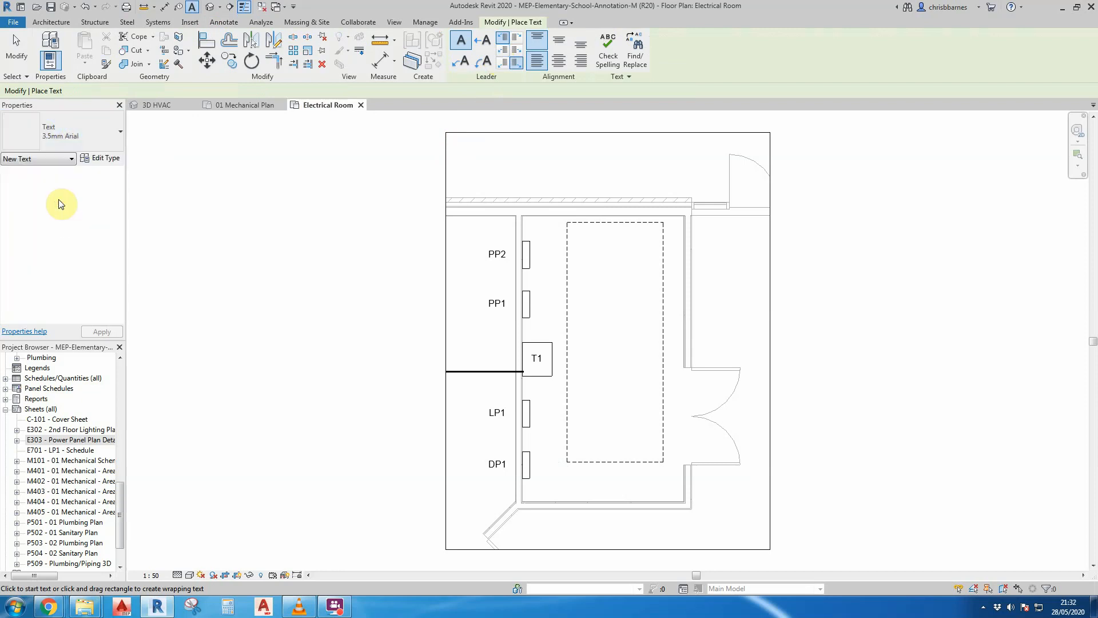
pyautogui.click(111, 160)
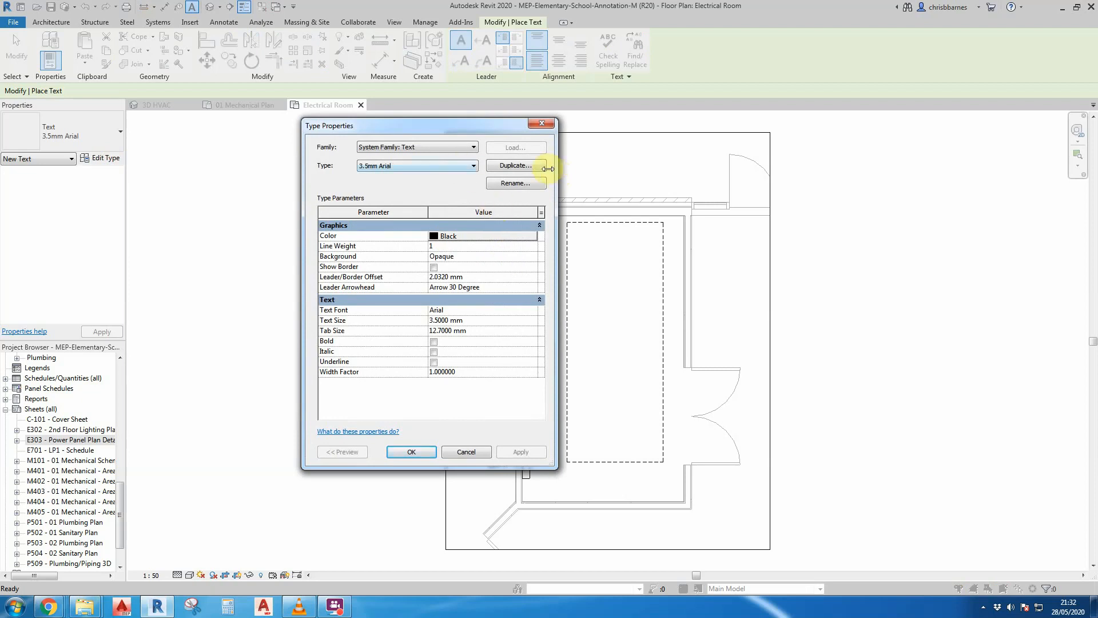
pyautogui.click(523, 166)
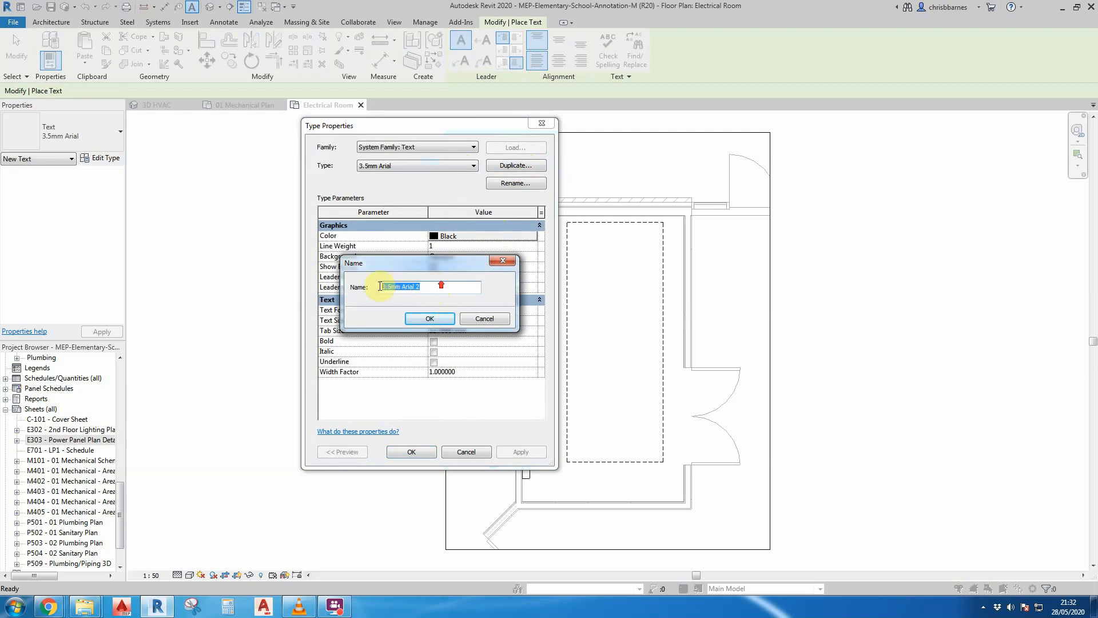
pyautogui.write('4mm')
pyautogui.press('BackSpace')
pyautogui.press('BackSpace')
pyautogui.write('mm Arial - Red')
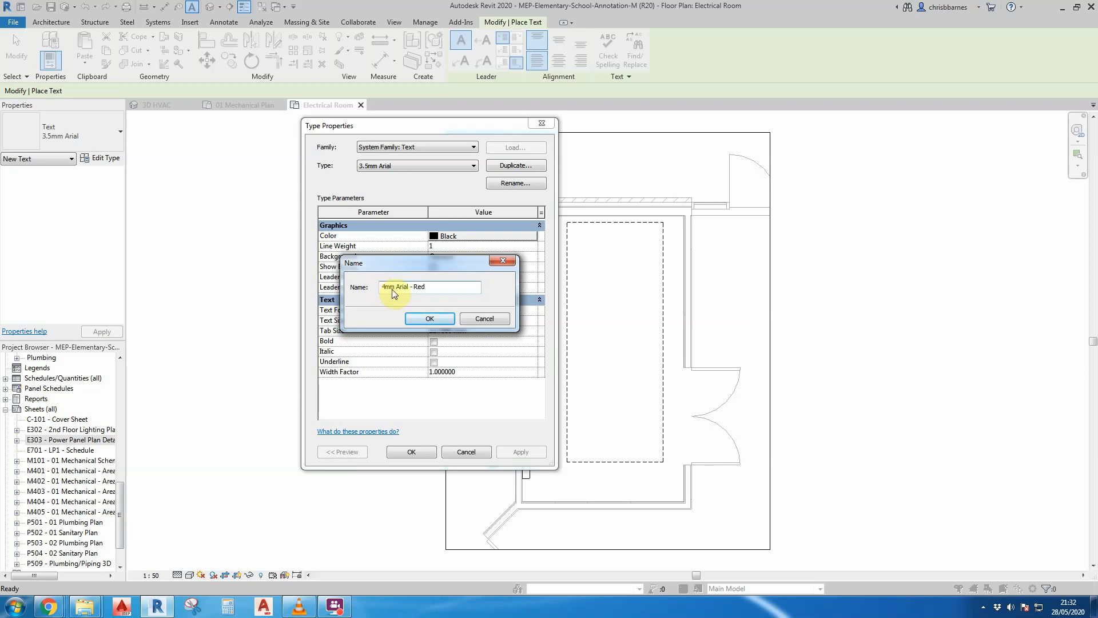
pyautogui.click(430, 318)
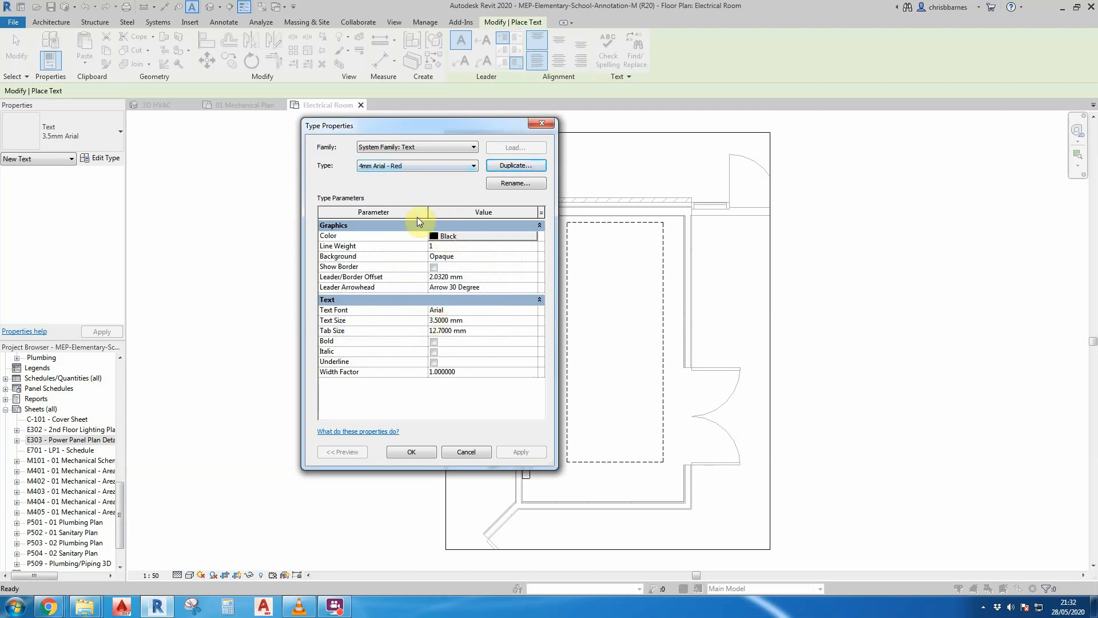
# - Set the colour of the 4mm Arial - Red text type to red
pyautogui.click(465, 237)
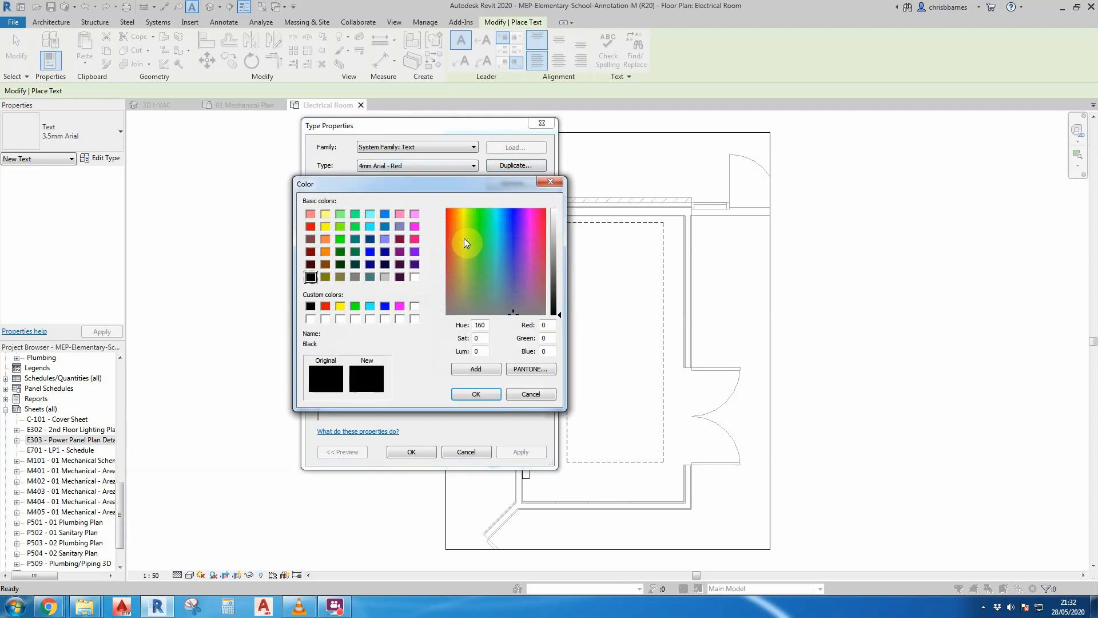
pyautogui.click(328, 307)
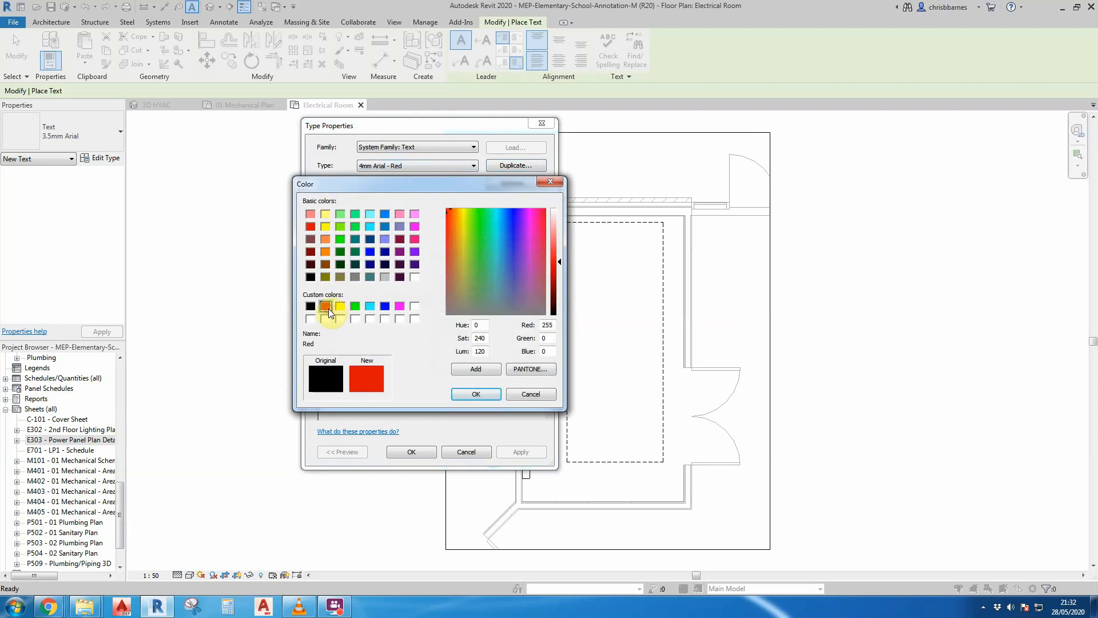
pyautogui.click(474, 394)
pyautogui.click(462, 235)
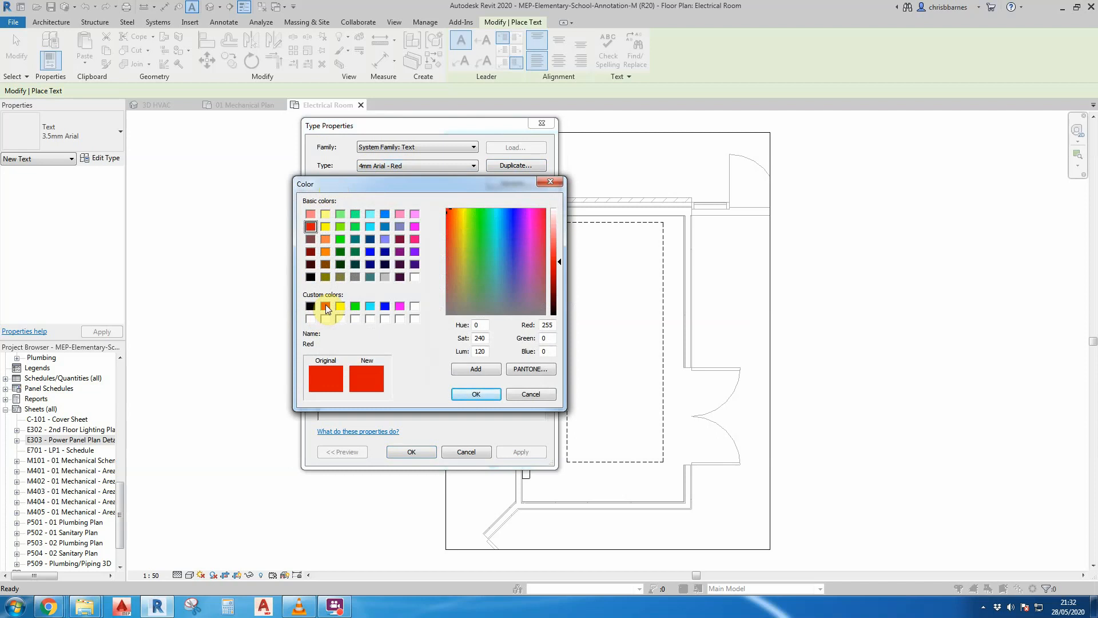
pyautogui.click(475, 393)
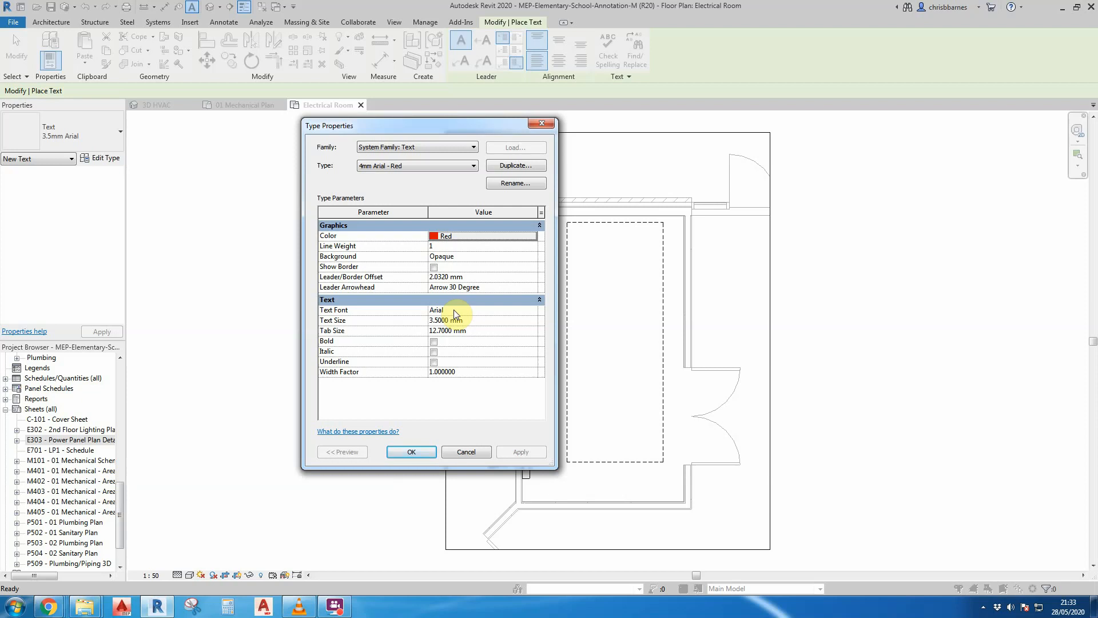
# - Set the new text type's size to 4 mm, make it italic and accept the type properties
pyautogui.click(472, 320)
pyautogui.write('4')
pyautogui.press('Return')
pyautogui.click(434, 352)
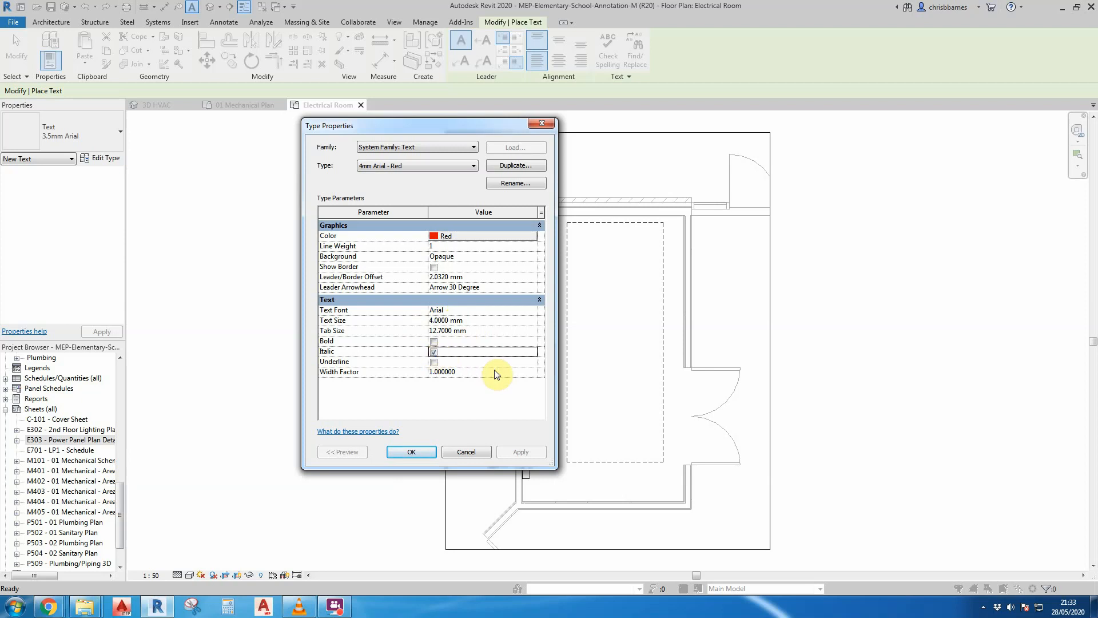
pyautogui.click(411, 455)
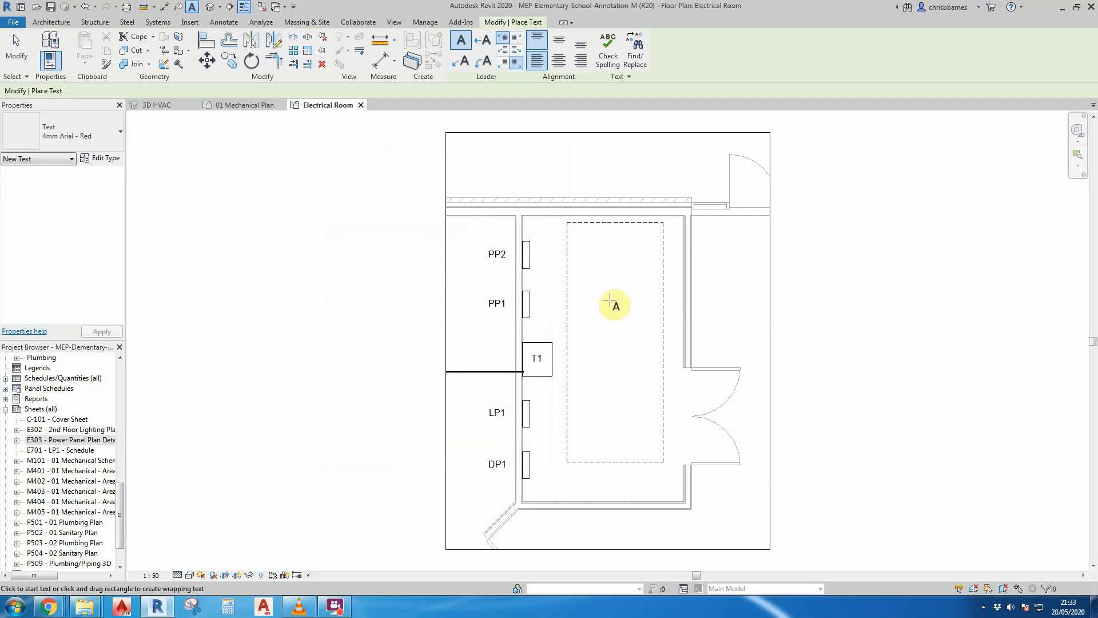
# - Place the text note "keep this area clear for access to Electrical Panels" starting inside the dashed rectangle
pyautogui.click(571, 327)
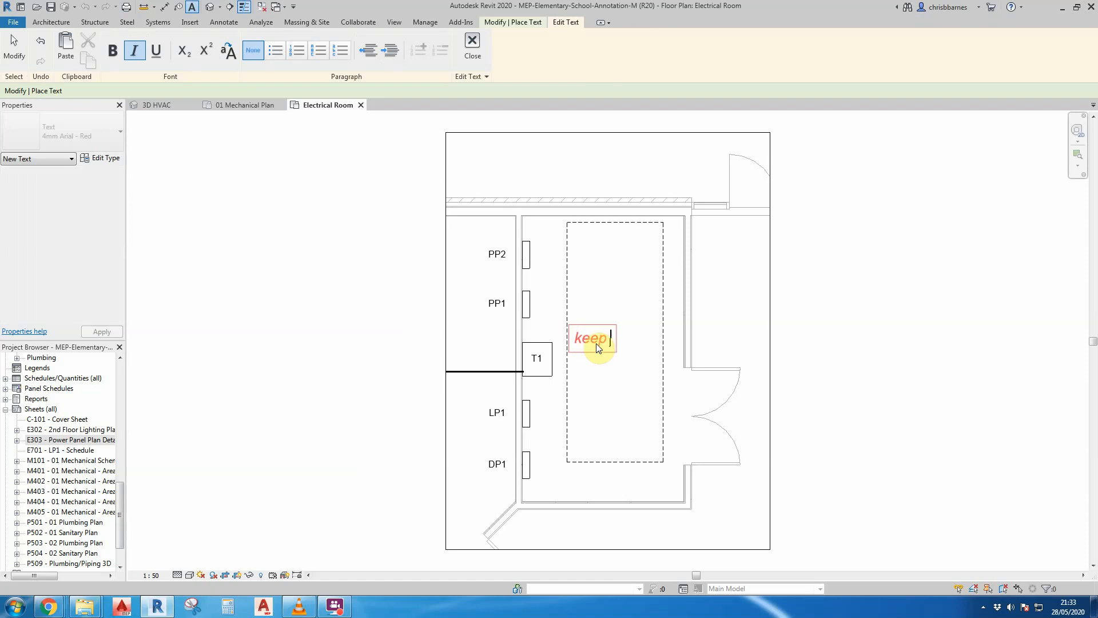
pyautogui.write('this area clear')
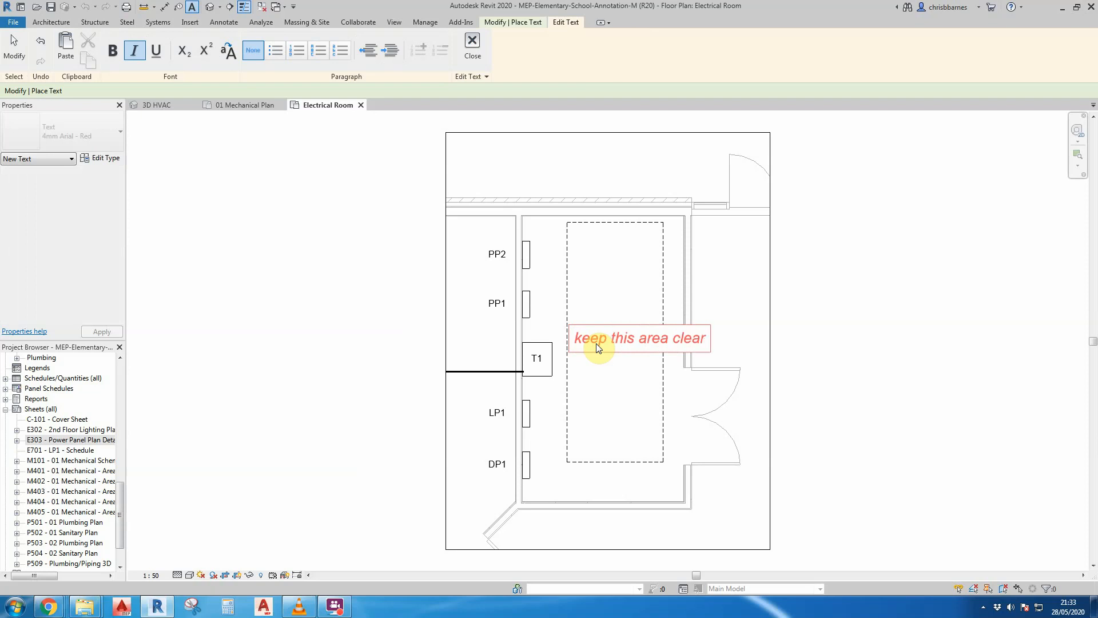
pyautogui.write(' for access to')
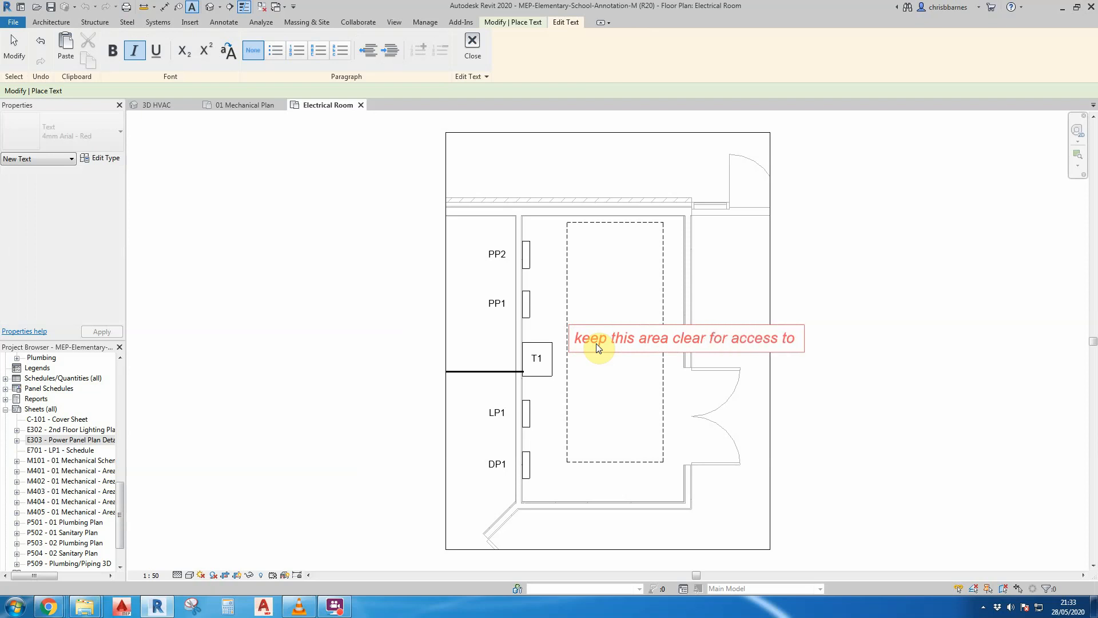
pyautogui.write(' Electric')
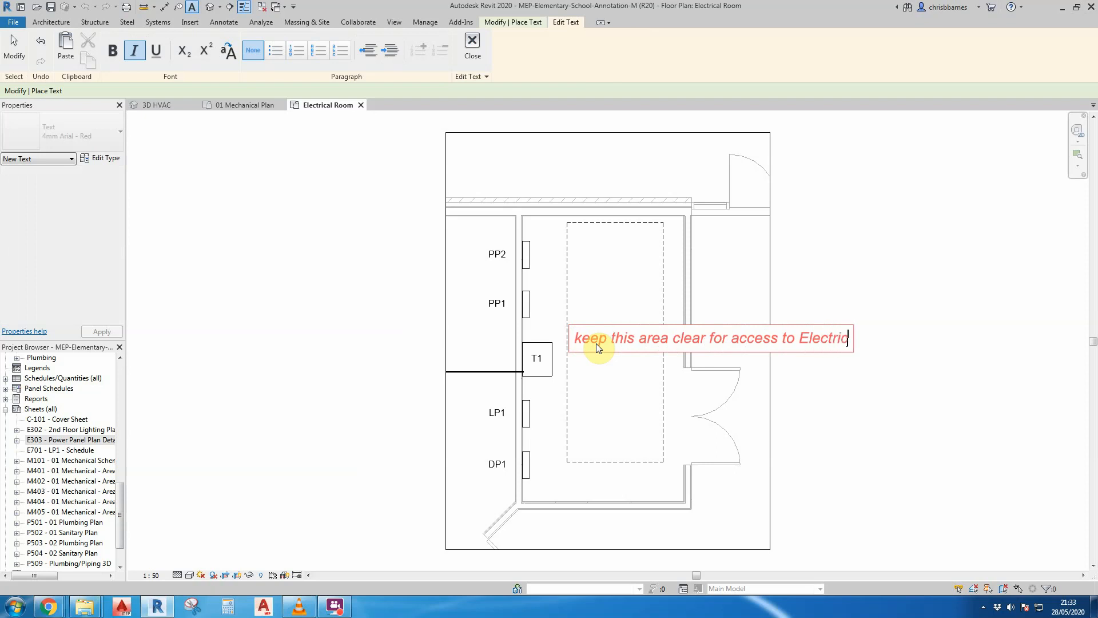
pyautogui.write('al Panels')
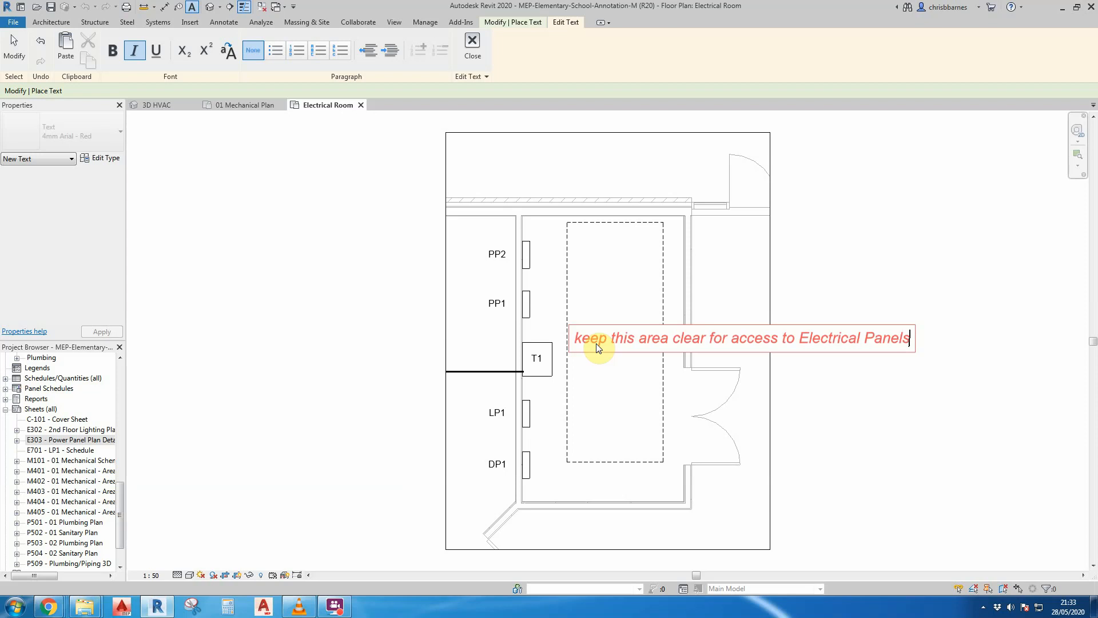
pyautogui.click(842, 451)
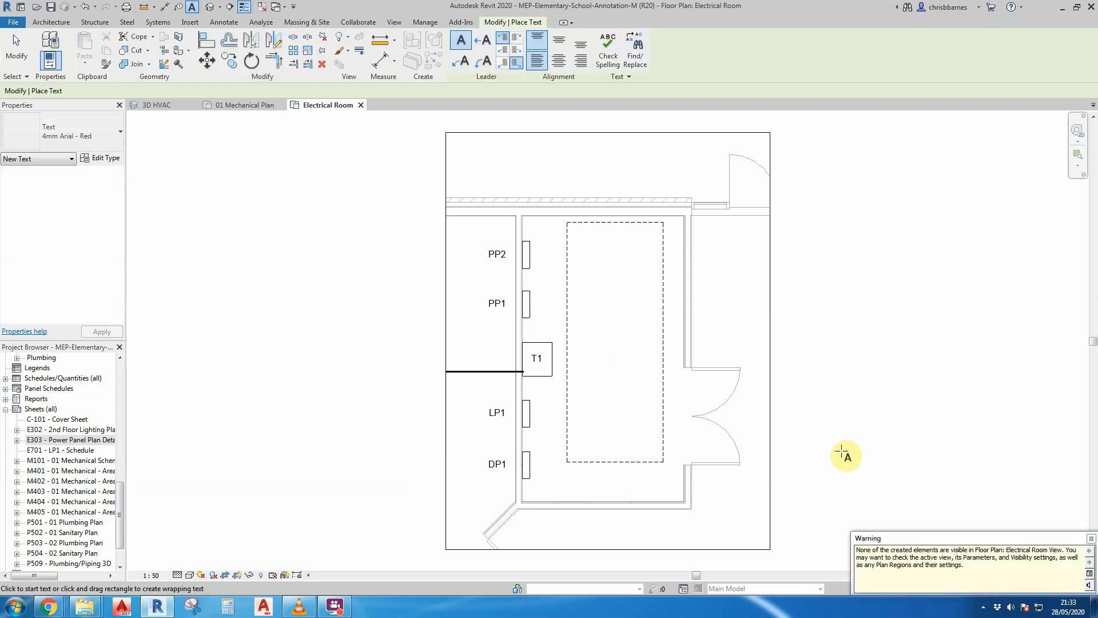
pyautogui.press('Escape')
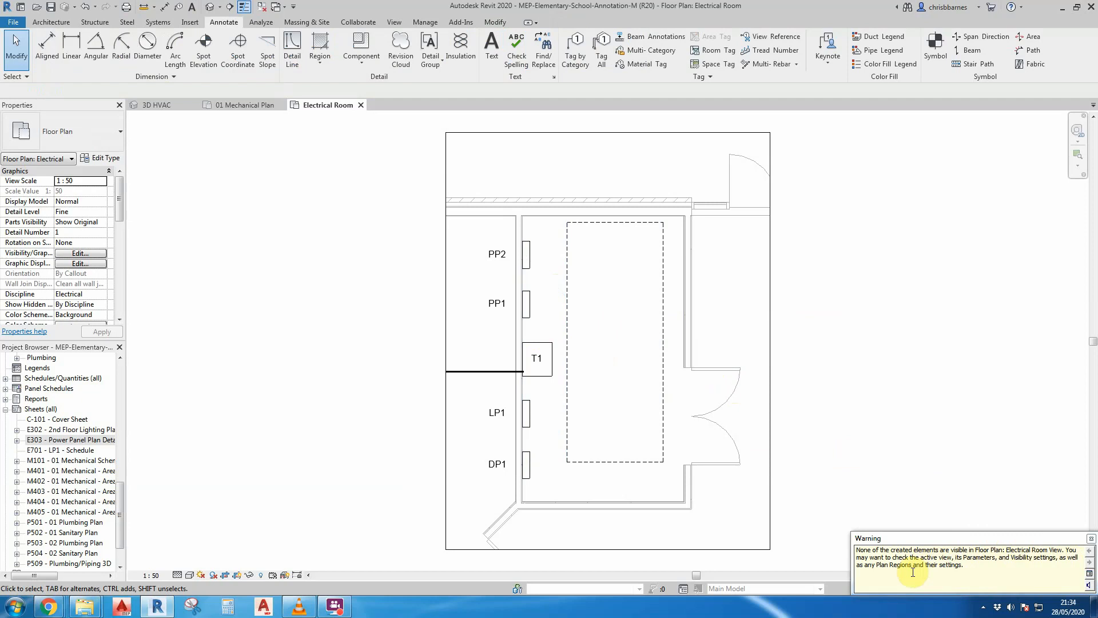
# - Extend the plan's crop region to the east to include the whole note, and narrow the note so it wraps within the dashed rectangle
pyautogui.click(769, 509)
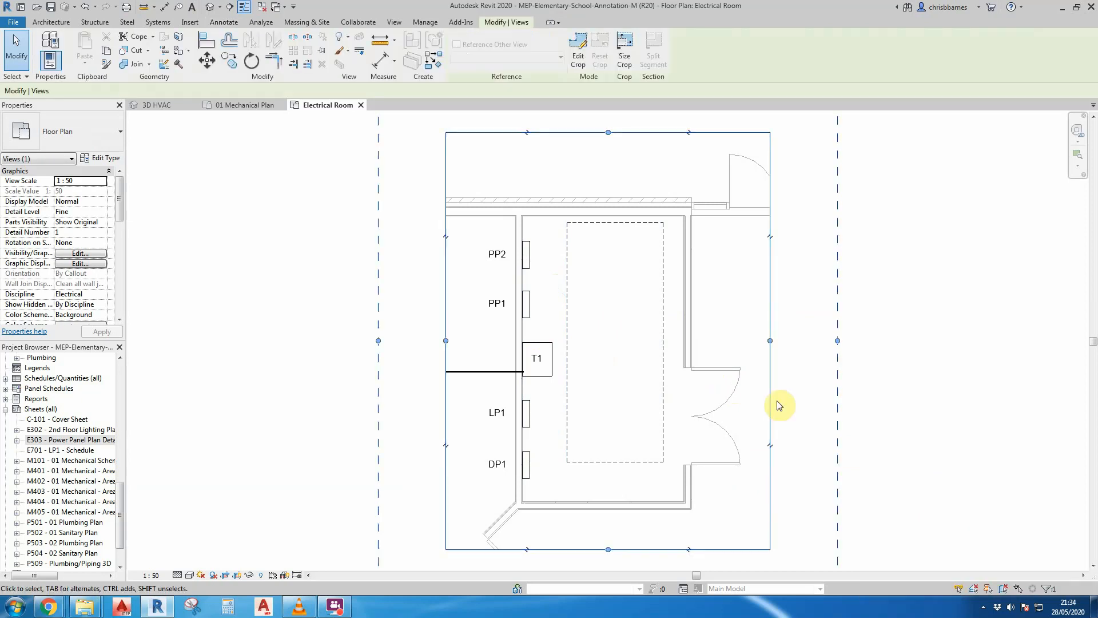
pyautogui.moveTo(770, 341); pyautogui.dragTo(971, 314)
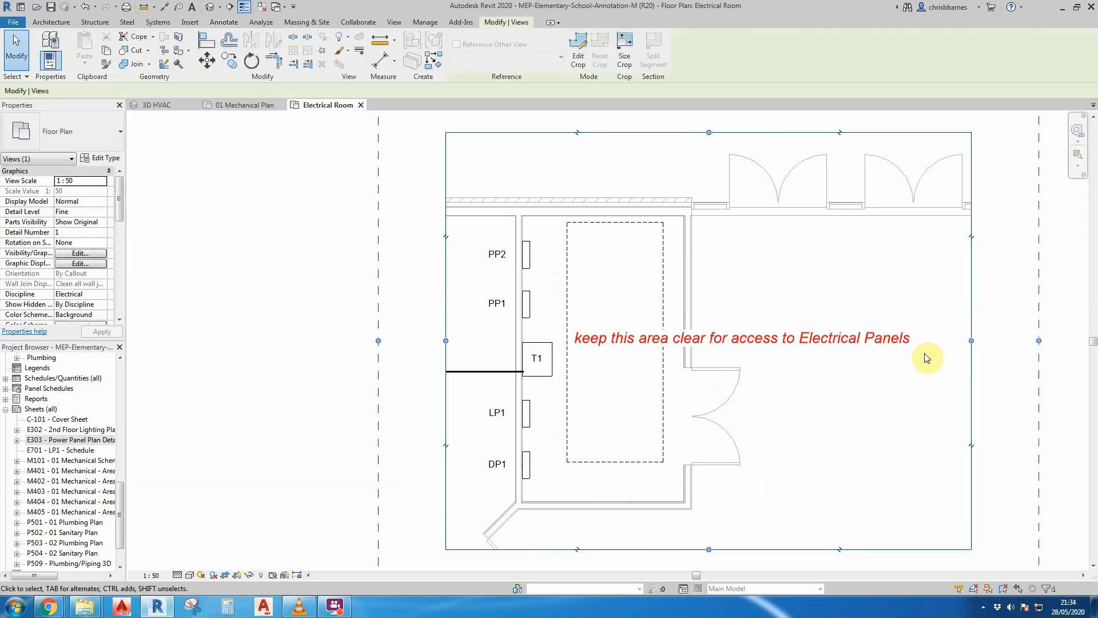
pyautogui.click(787, 348)
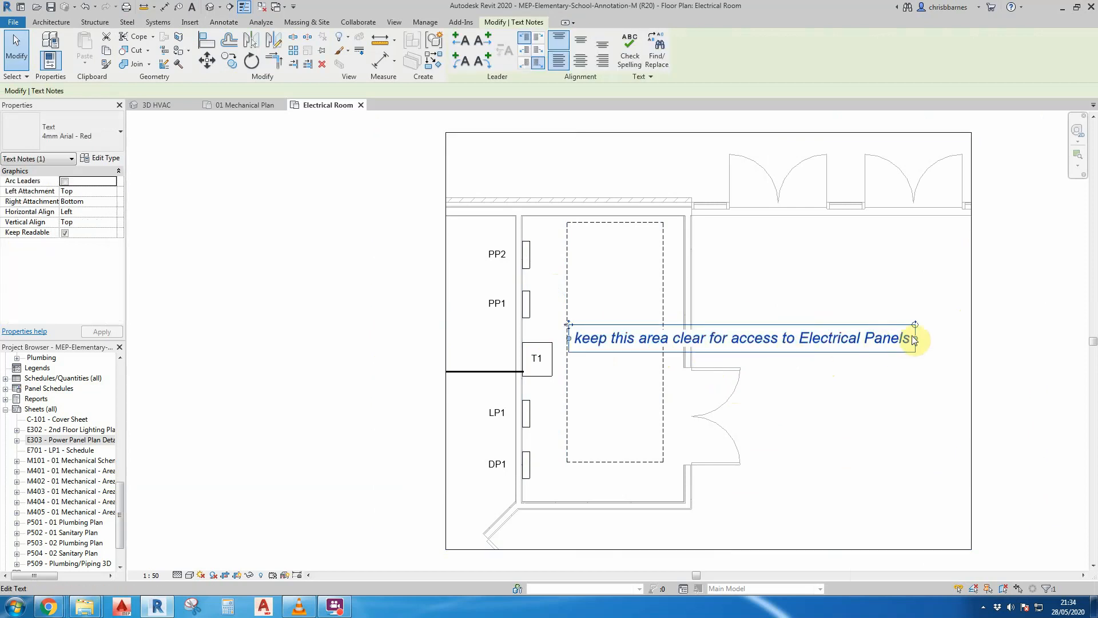
pyautogui.moveTo(914, 340); pyautogui.dragTo(658, 336)
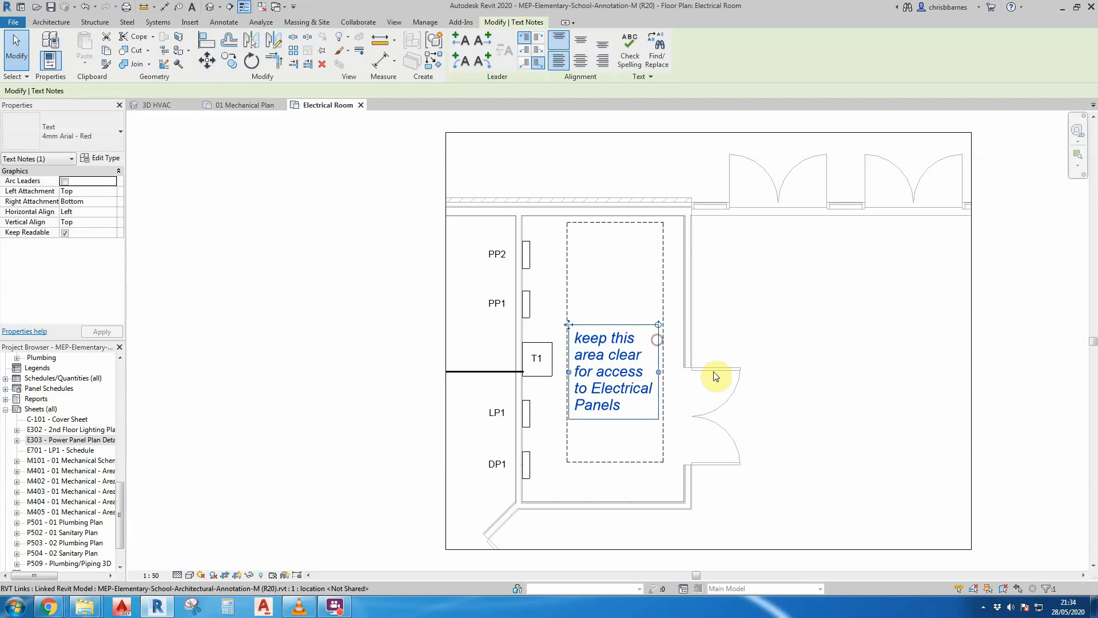
pyautogui.click(746, 391)
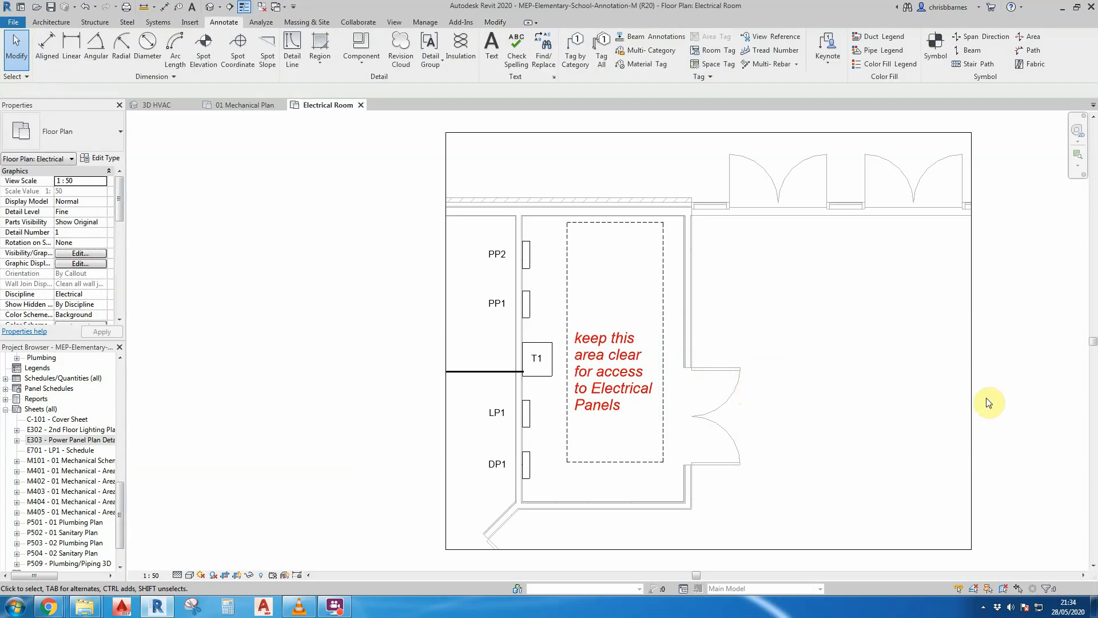
# - Pull the east edge of the Electrical Room plan's crop region in to just beyond the double doors
pyautogui.click(971, 404)
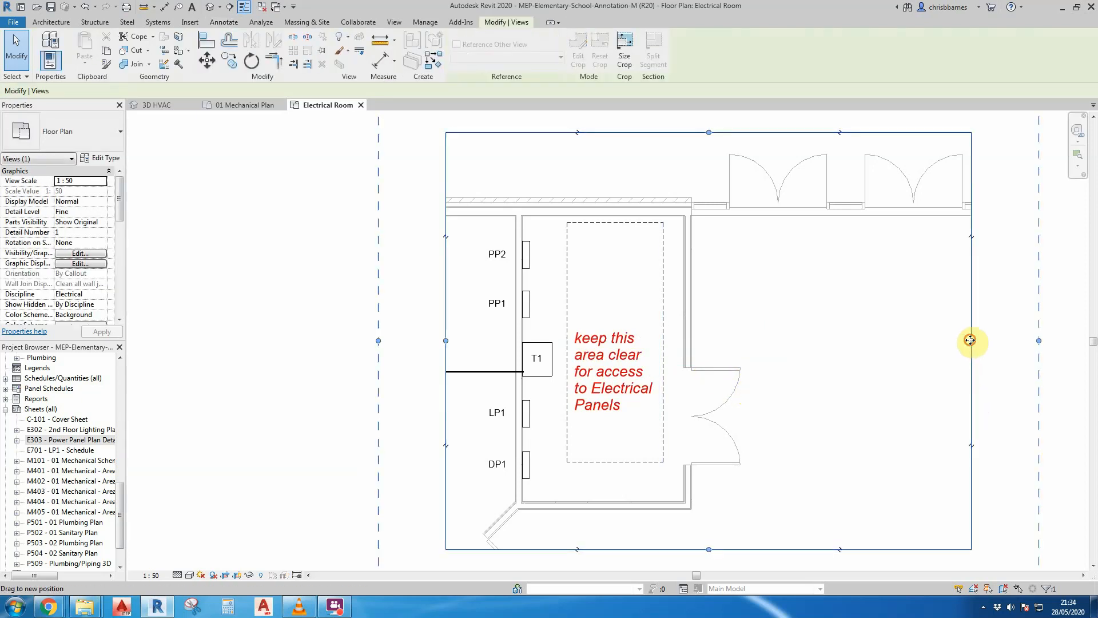
pyautogui.moveTo(971, 342); pyautogui.dragTo(762, 339)
pyautogui.click(820, 382)
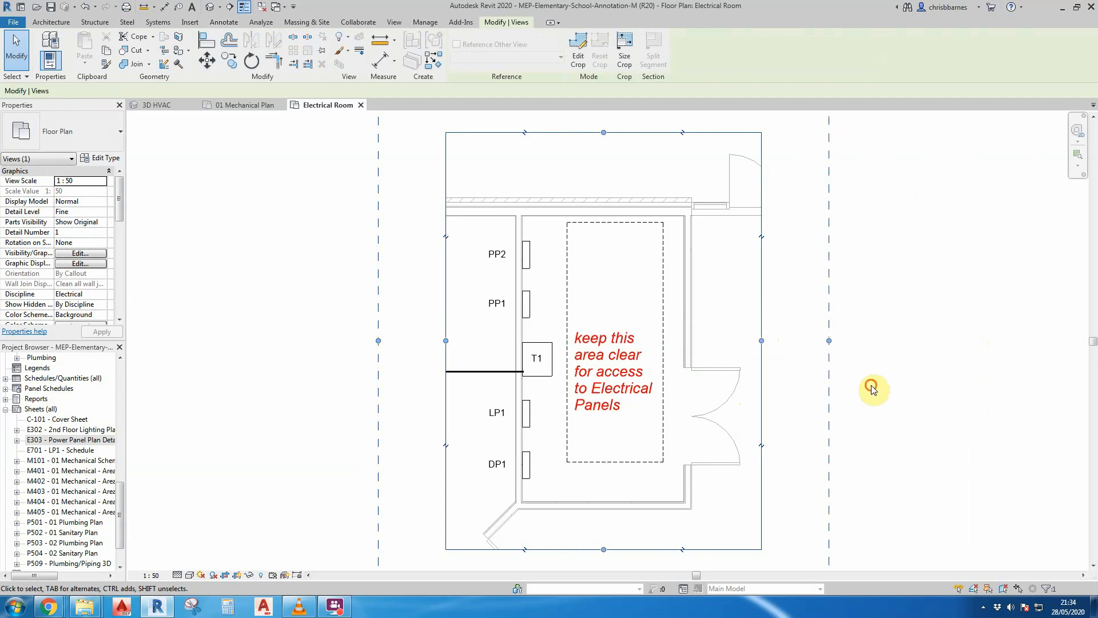
pyautogui.scroll(-2, 603, 212)
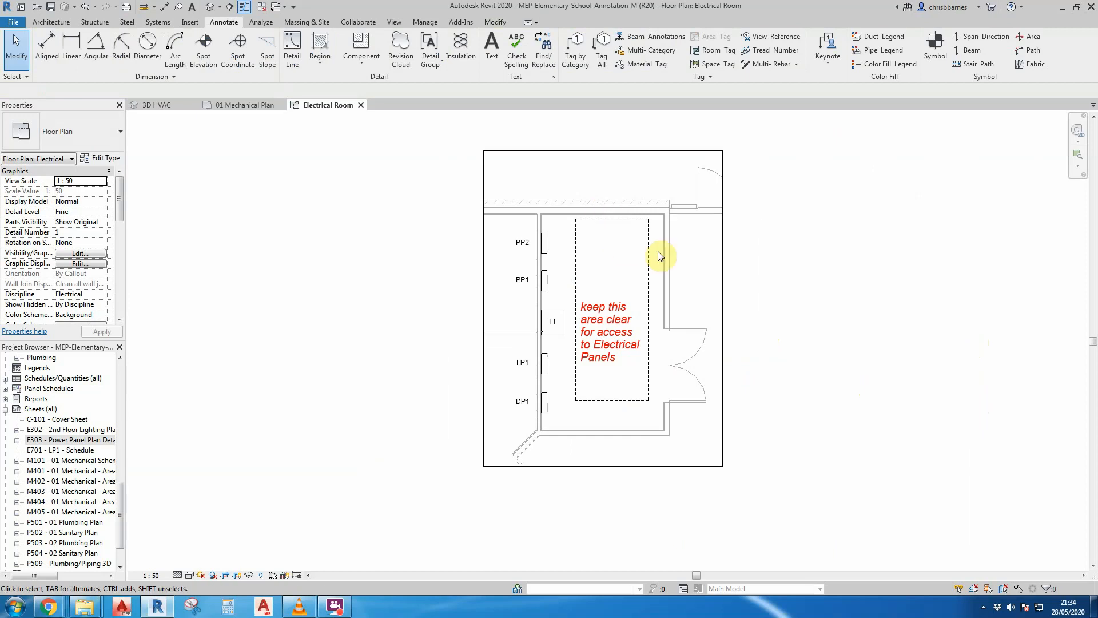
pyautogui.scroll(1, 665, 246)
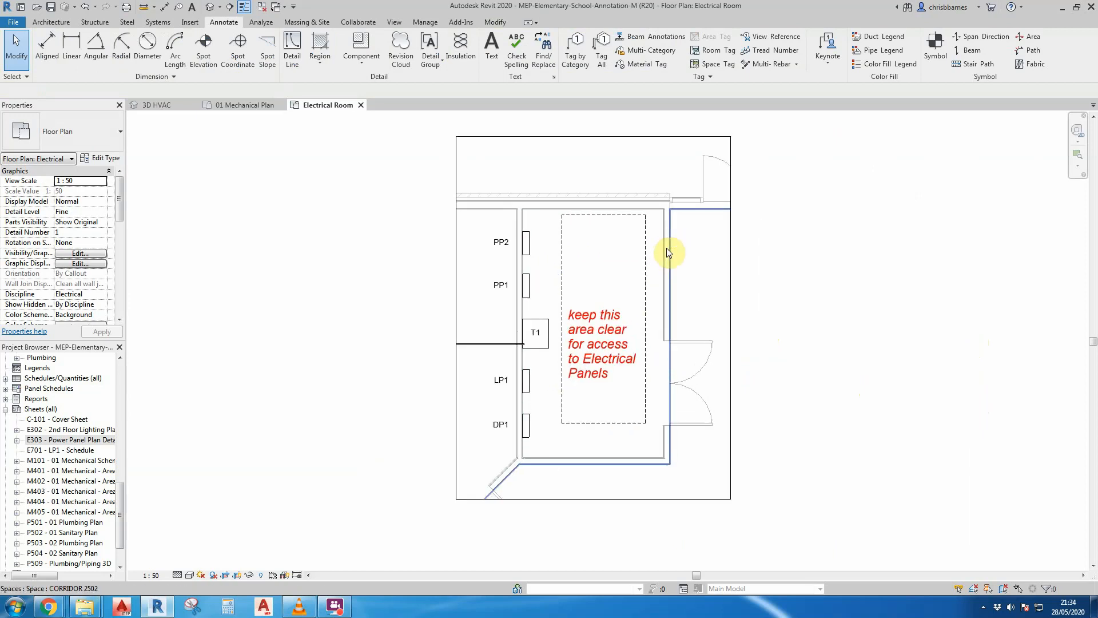
pyautogui.click(461, 137)
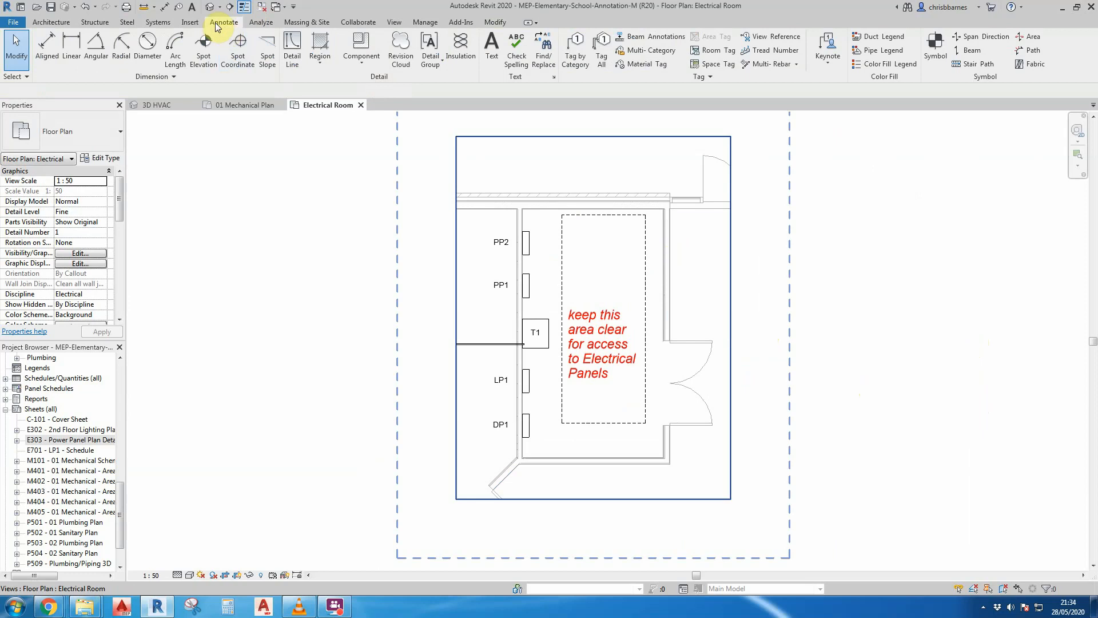
pyautogui.click(367, 136)
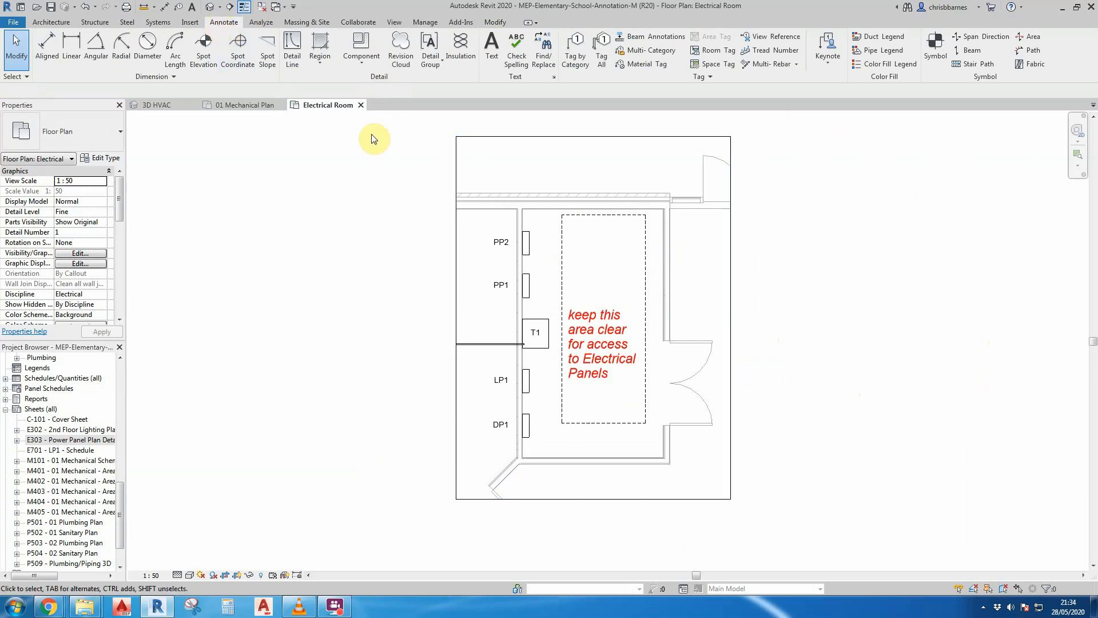
# - Start the Symbol tool and browse for a family to load in the Australia library's Annotations, Symbols, General folder
pyautogui.click(936, 49)
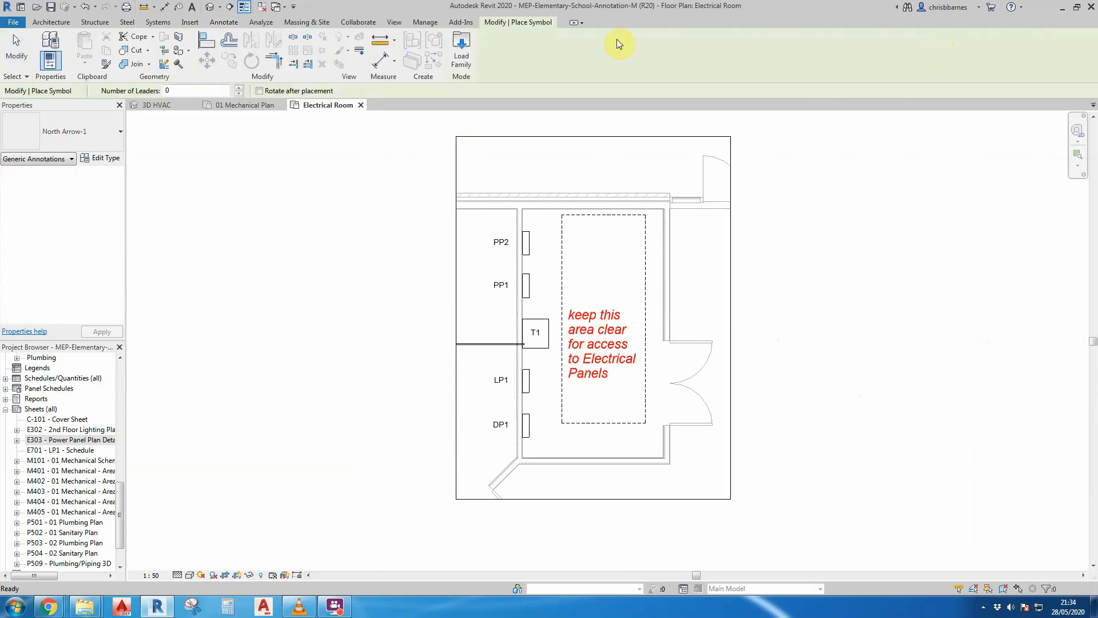
pyautogui.click(460, 63)
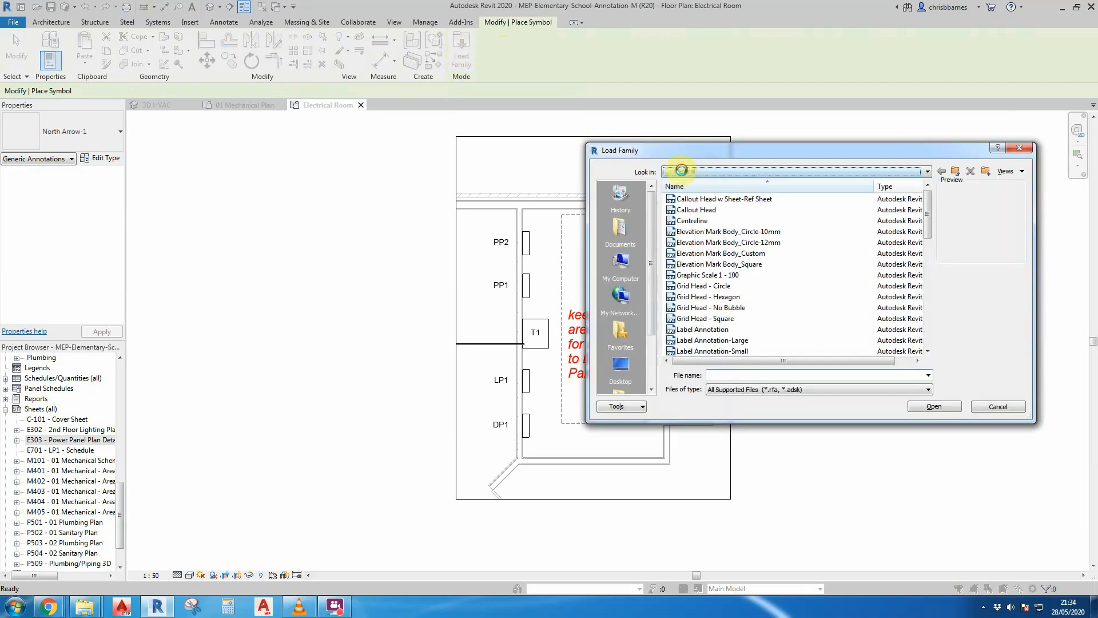
pyautogui.click(683, 171)
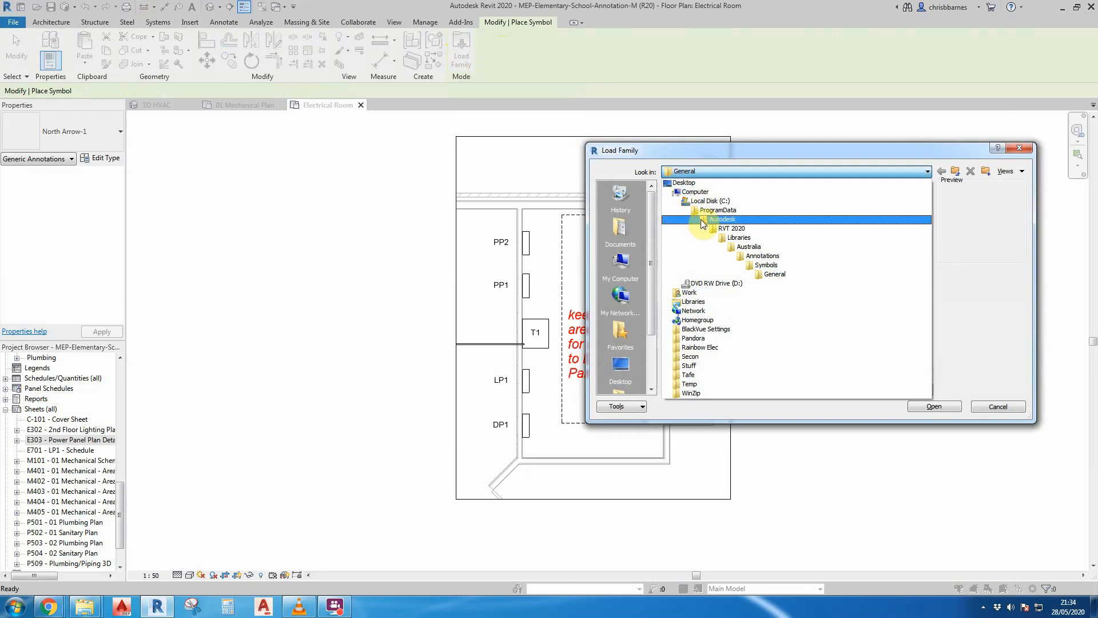
pyautogui.click(747, 247)
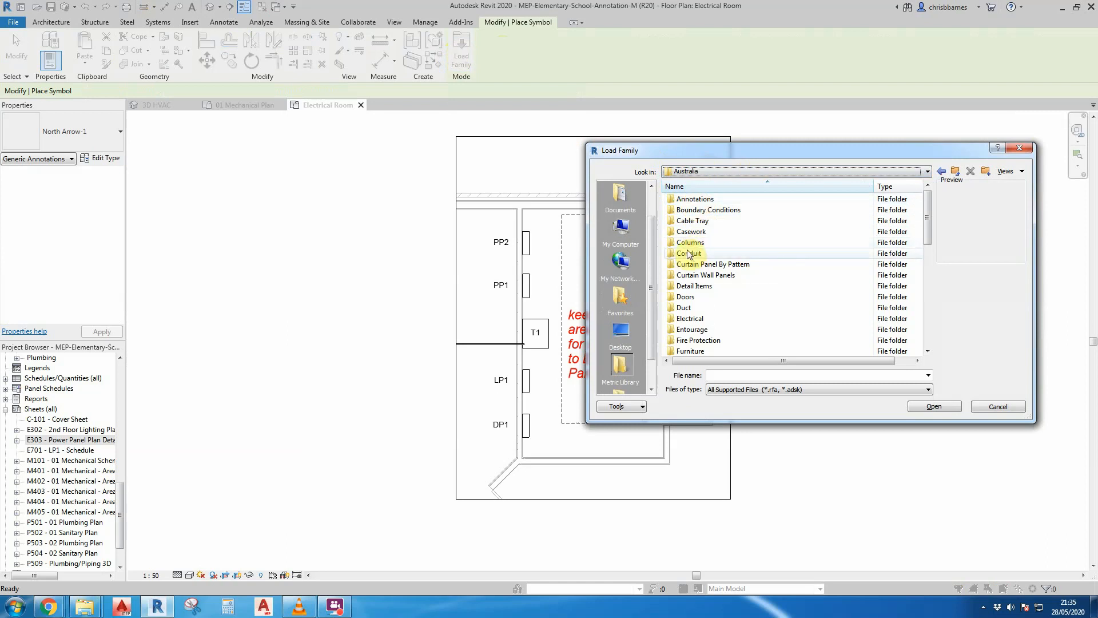
pyautogui.doubleClick(691, 297)
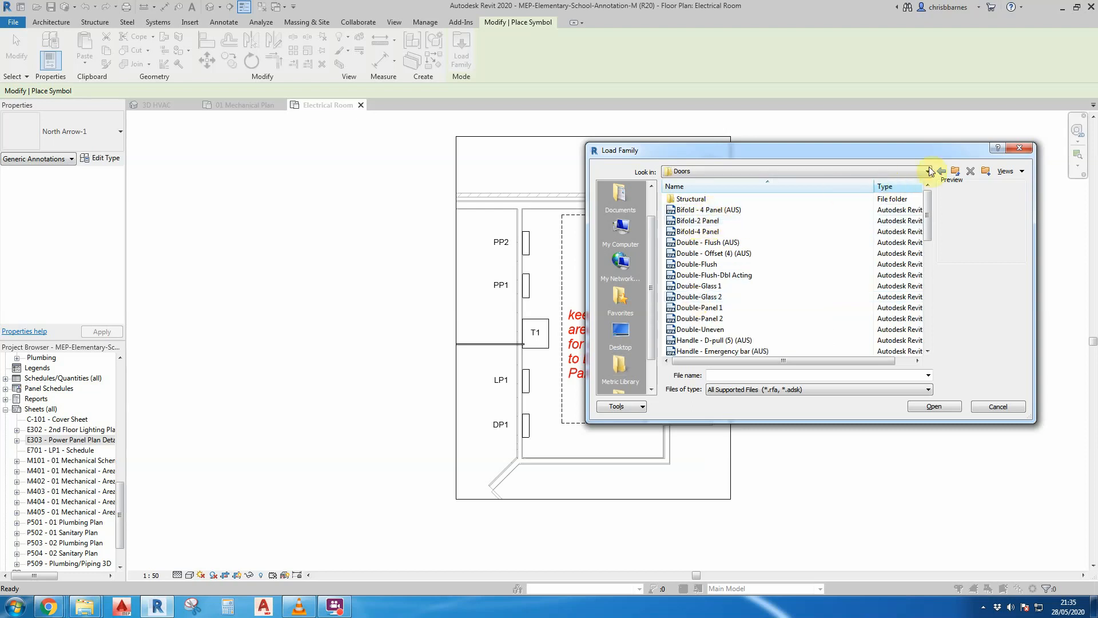
pyautogui.click(953, 172)
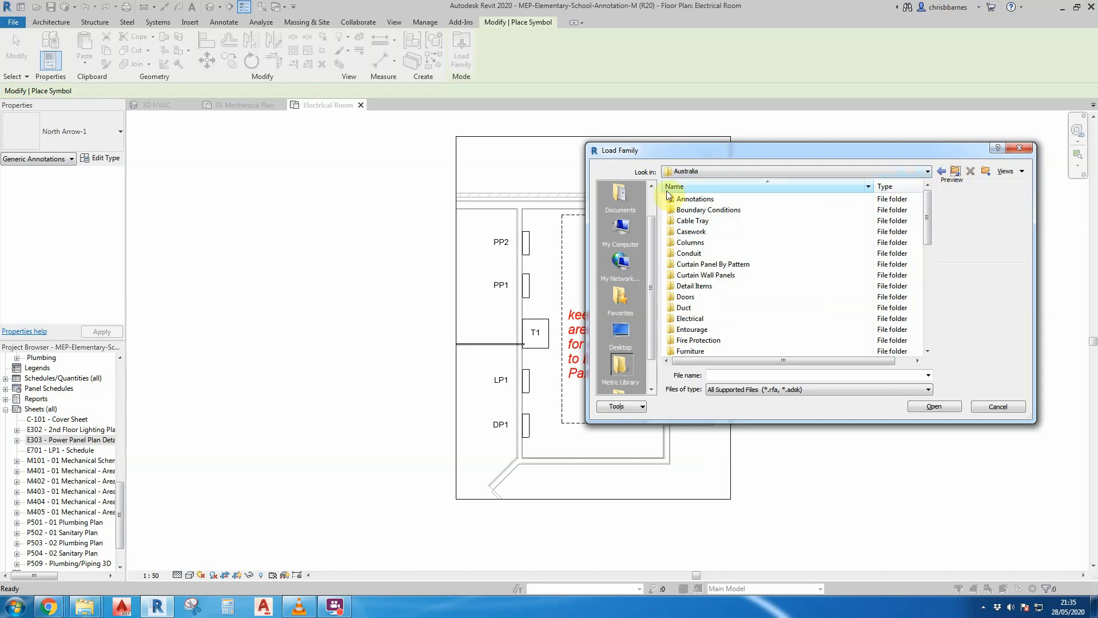
pyautogui.doubleClick(695, 199)
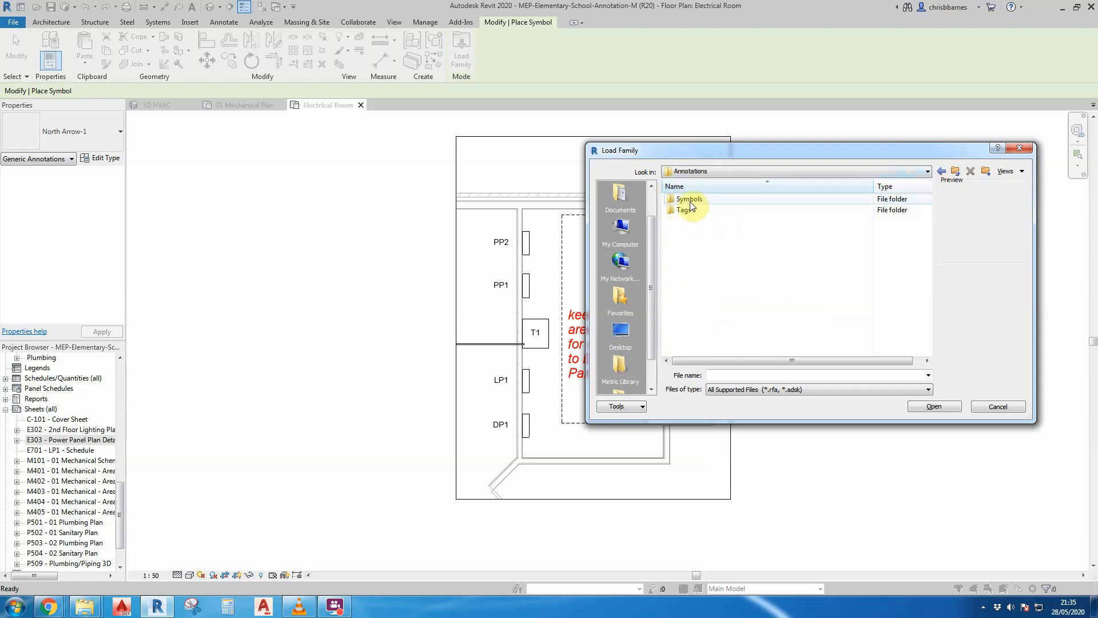
pyautogui.doubleClick(689, 200)
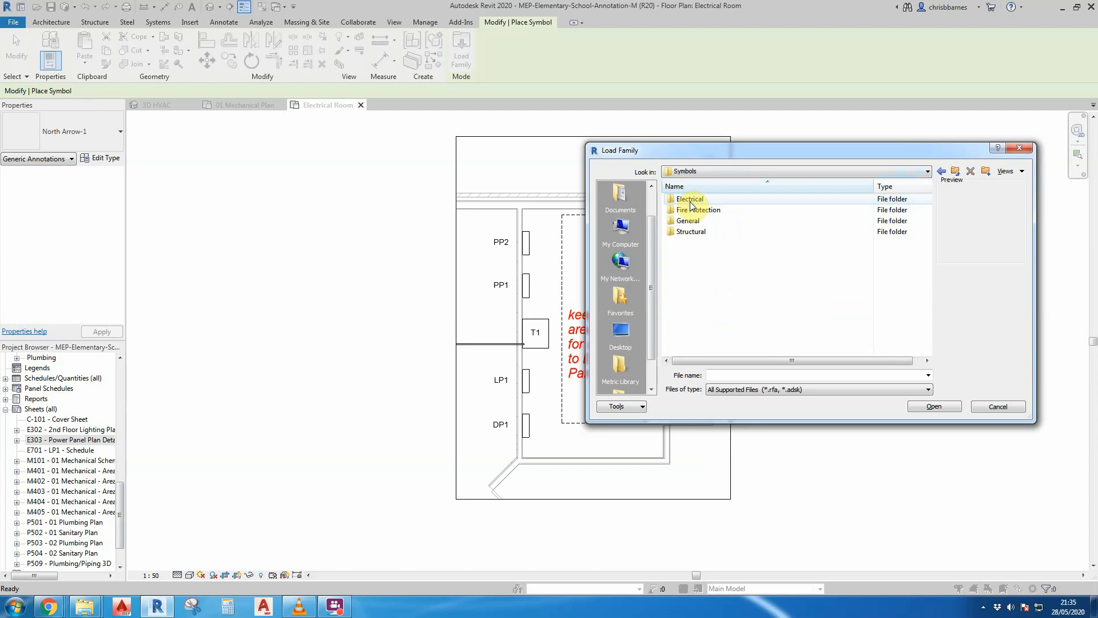
pyautogui.doubleClick(688, 221)
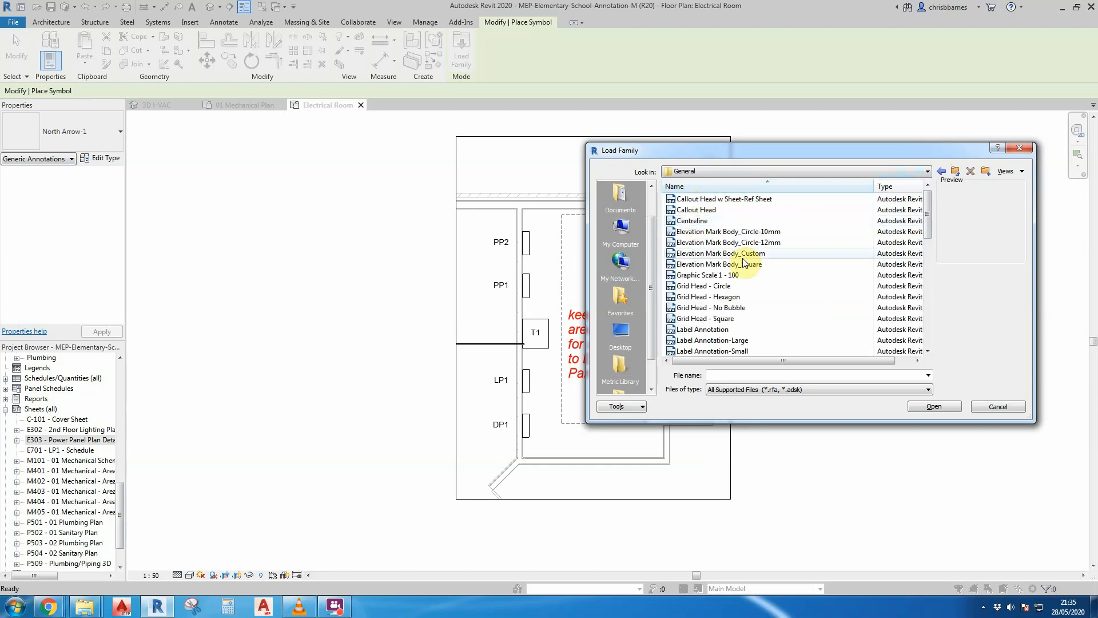
# - Load the North Arrow-1 family and place one symbol just outside the crop region near its southwest corner
pyautogui.click(735, 307)
pyautogui.scroll(-4, 709, 303)
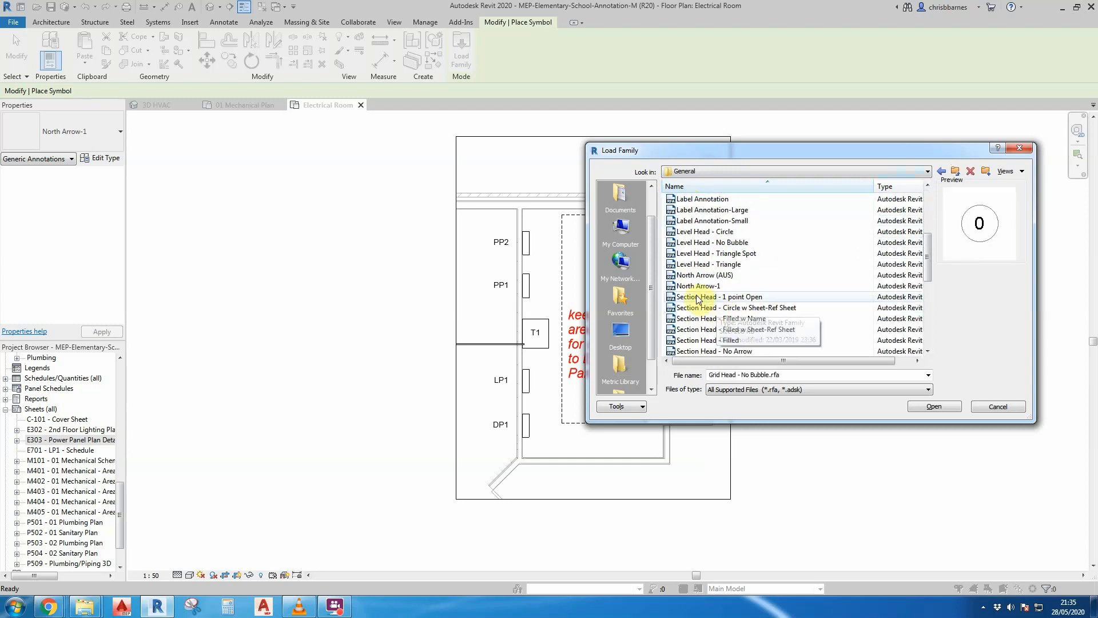
pyautogui.click(697, 286)
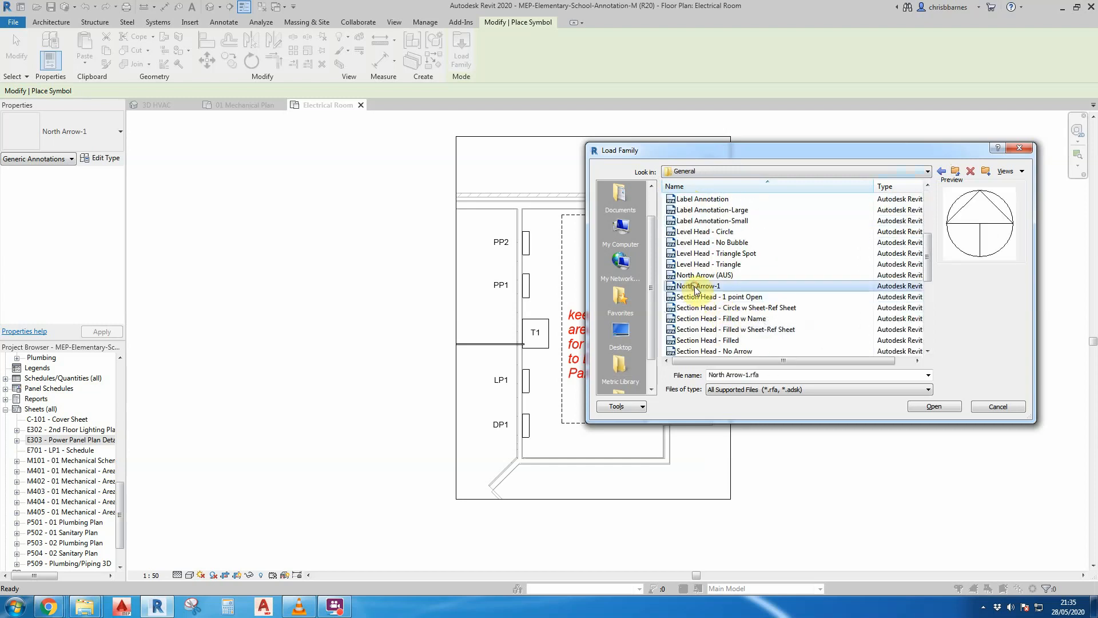
pyautogui.click(942, 406)
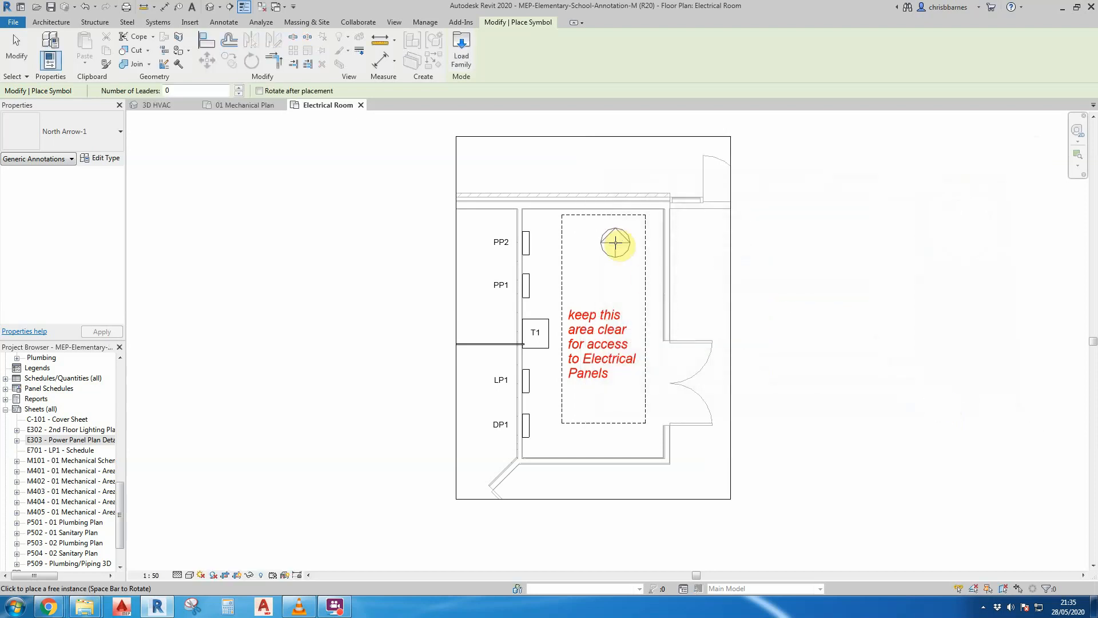
pyautogui.click(434, 482)
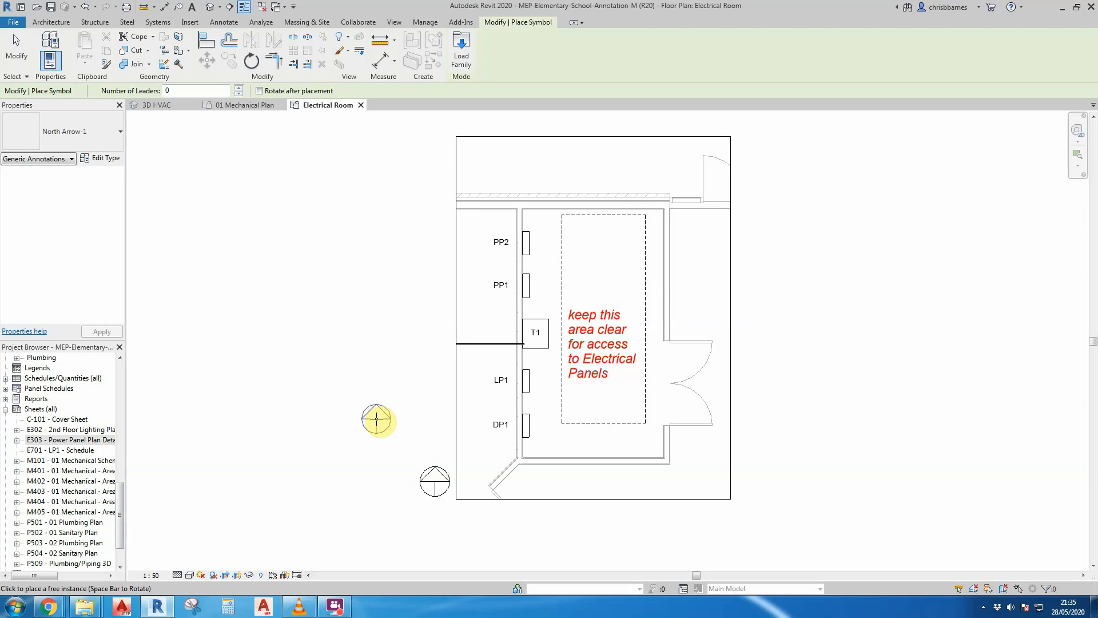
pyautogui.press('Escape')
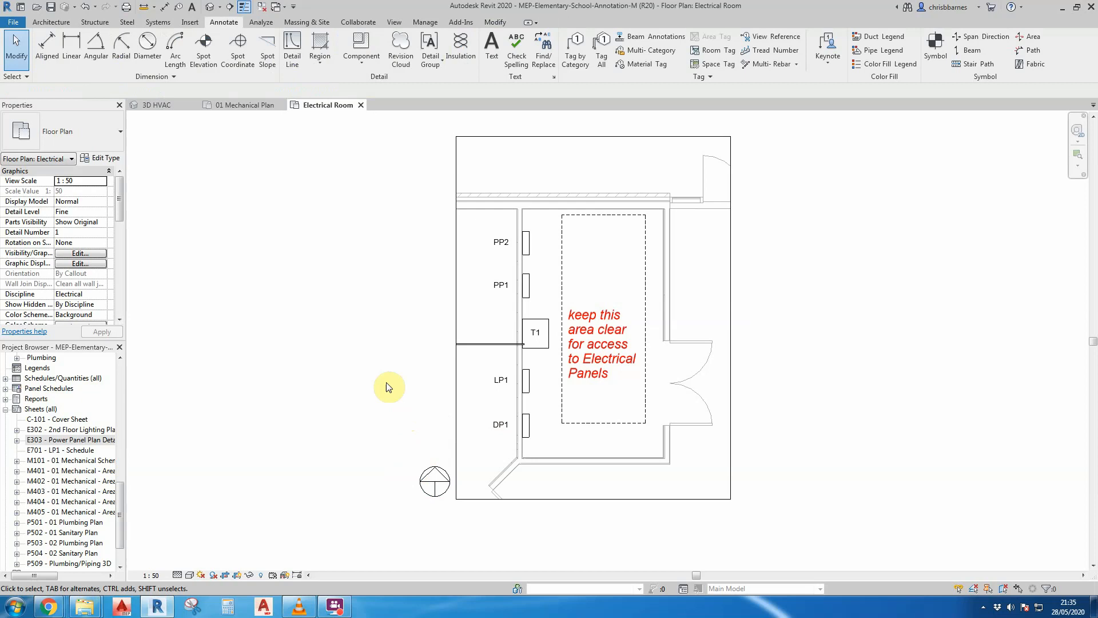
# - Open sheet E303 - Power Panel Plan Detail at its Electrical Room viewport
pyautogui.click(89, 441)
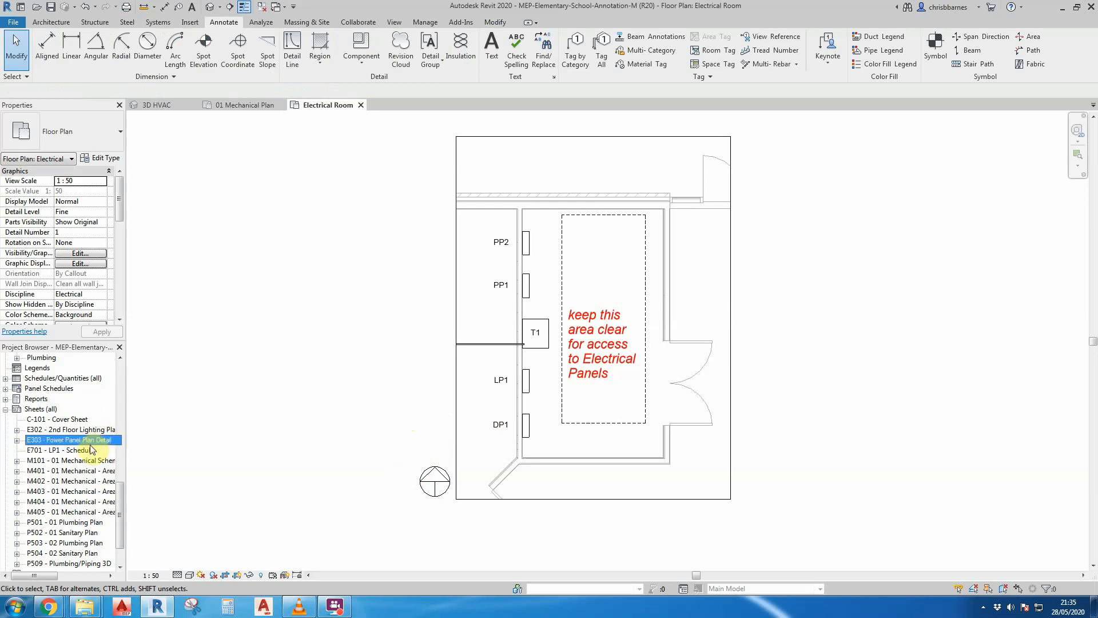
pyautogui.doubleClick(90, 441)
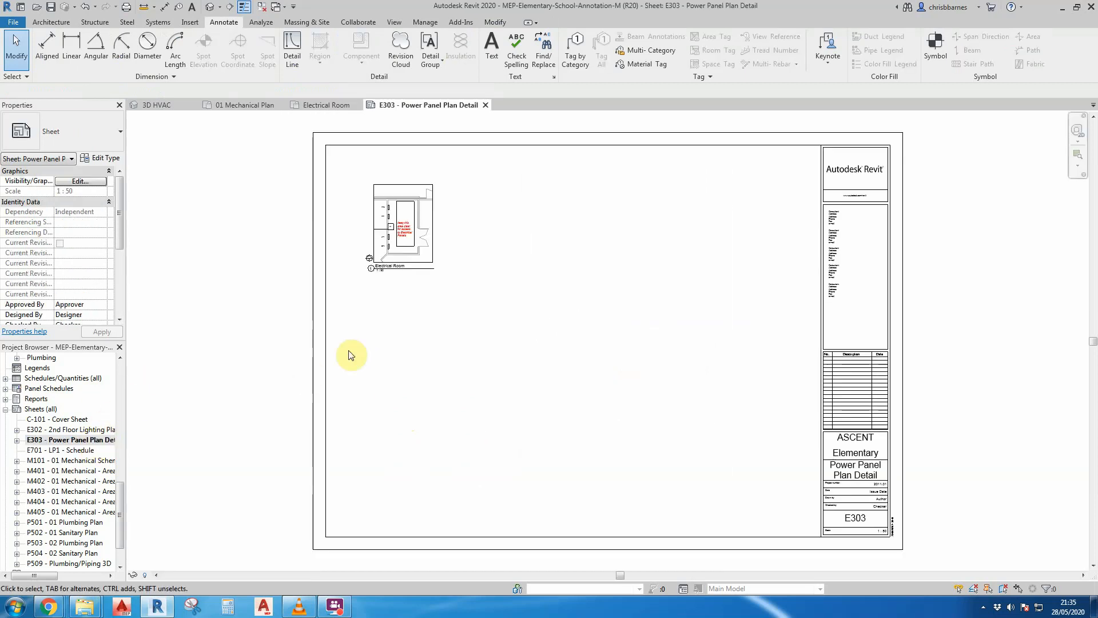
pyautogui.click(379, 338)
pyautogui.scroll(5, 355, 172)
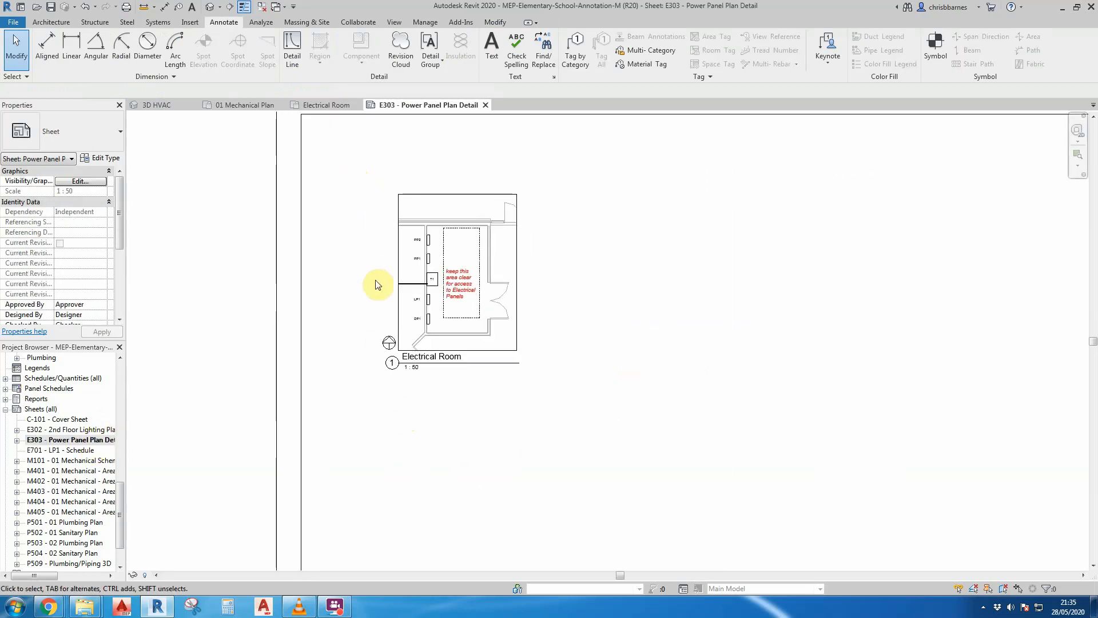
pyautogui.scroll(1, 382, 303)
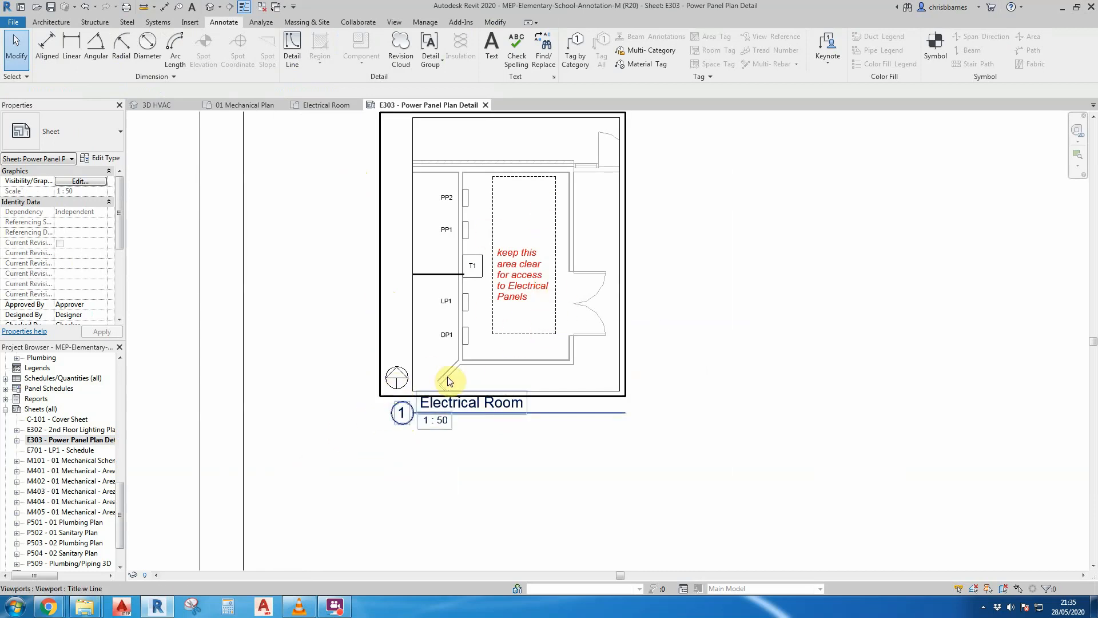
# - Examine the Electrical Room viewport on the sheet, including its north arrow, red note, view title and position relative to the title block
pyautogui.scroll(-1, 260, 366)
pyautogui.scroll(-1, 262, 366)
pyautogui.scroll(-1, 357, 232)
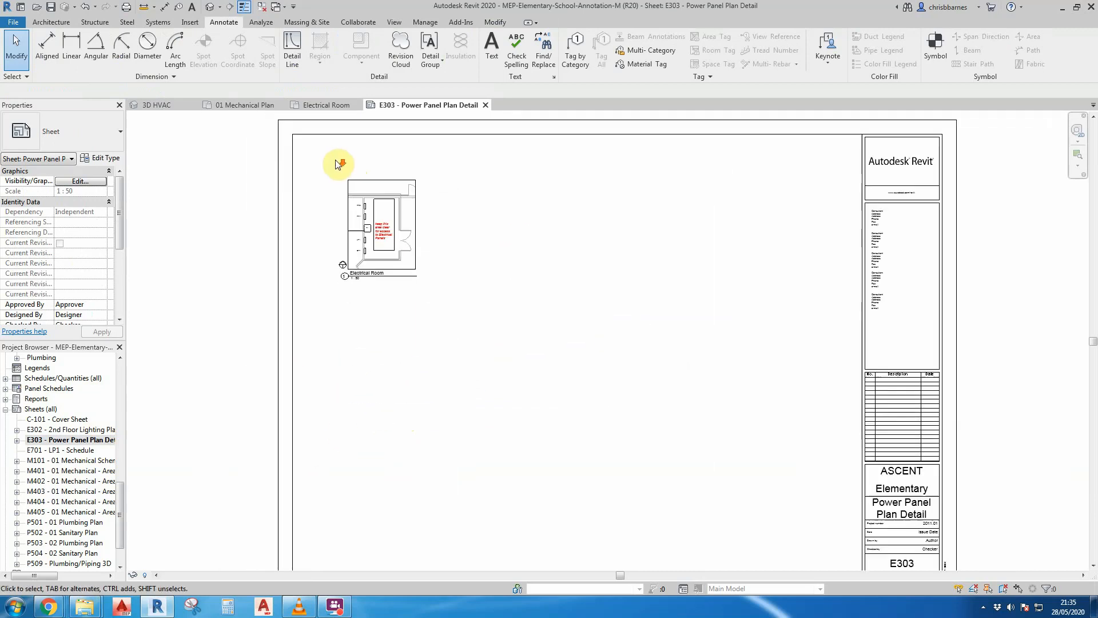
pyautogui.scroll(-1, 341, 196)
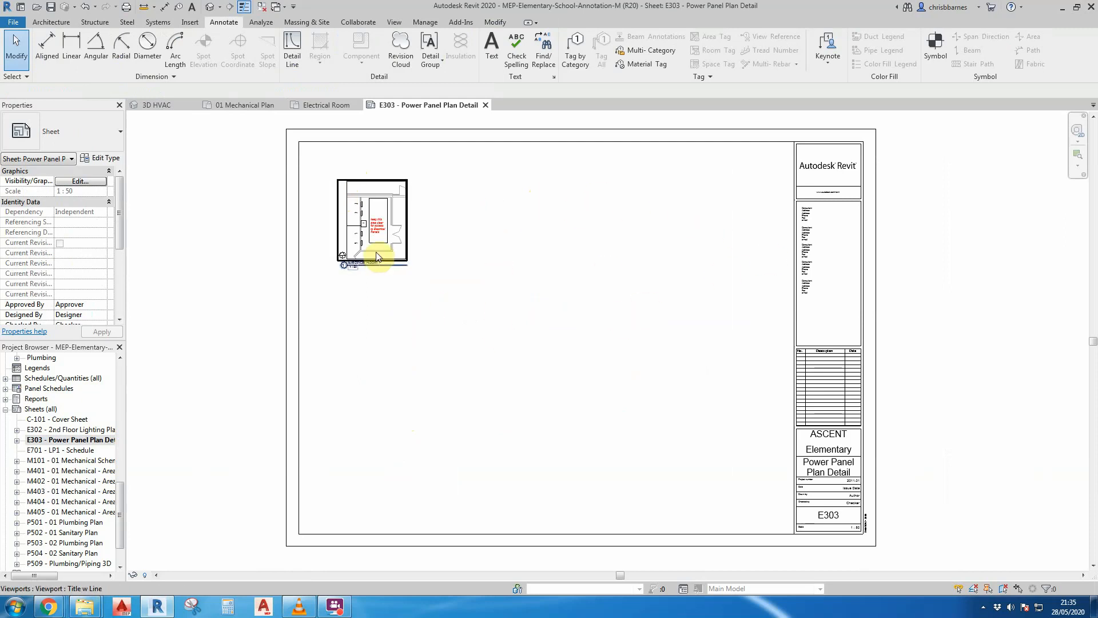
pyautogui.scroll(1, 379, 244)
pyautogui.scroll(1, 380, 244)
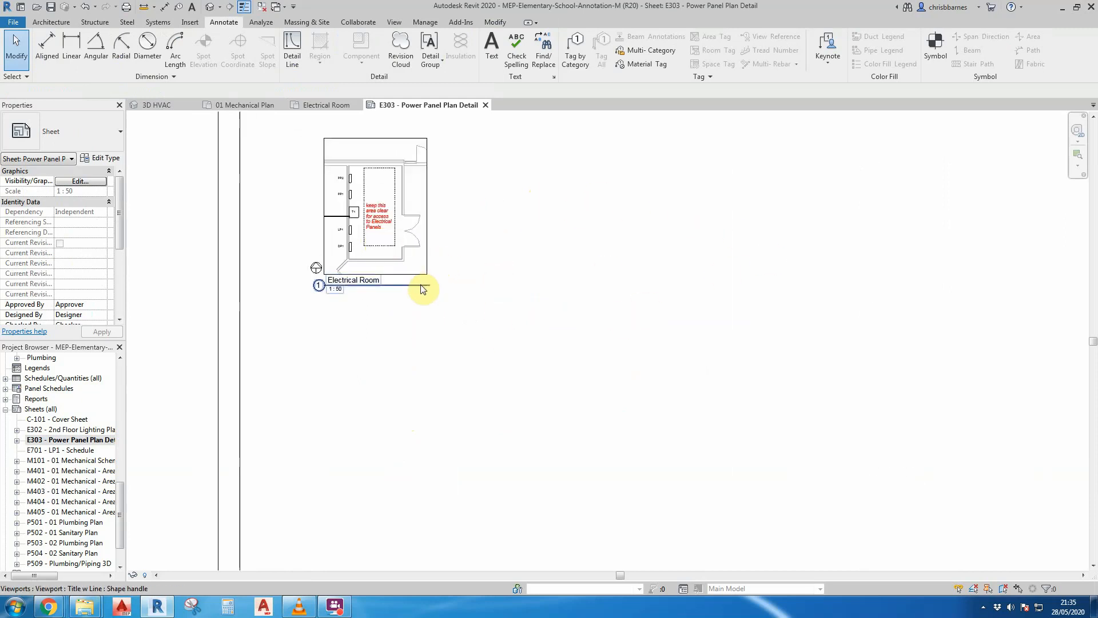
pyautogui.scroll(2, 308, 266)
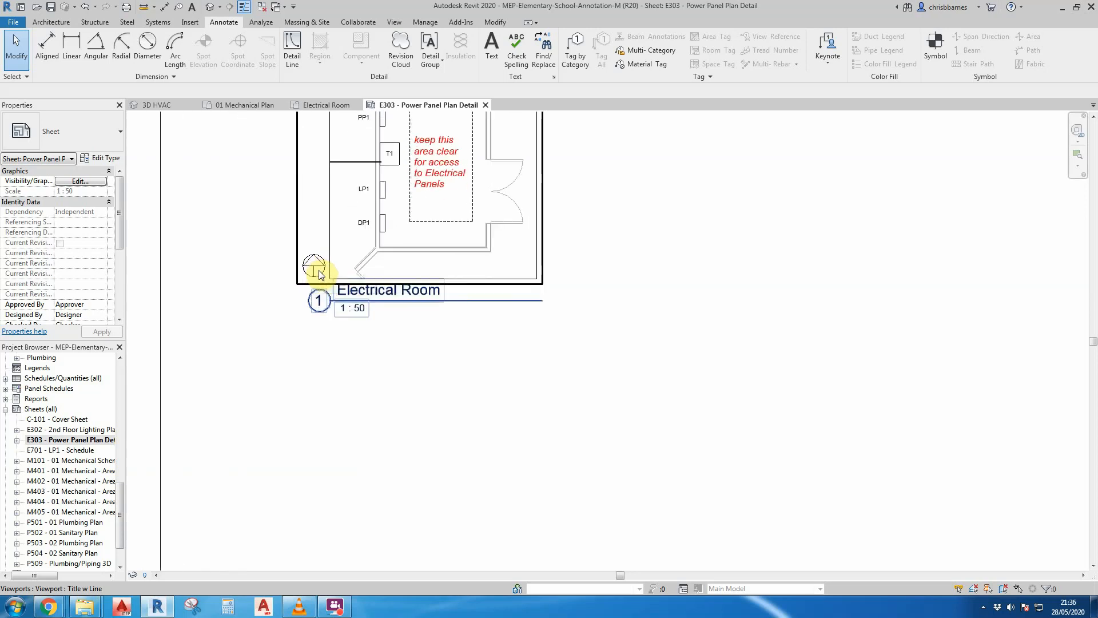
pyautogui.scroll(-4, 314, 339)
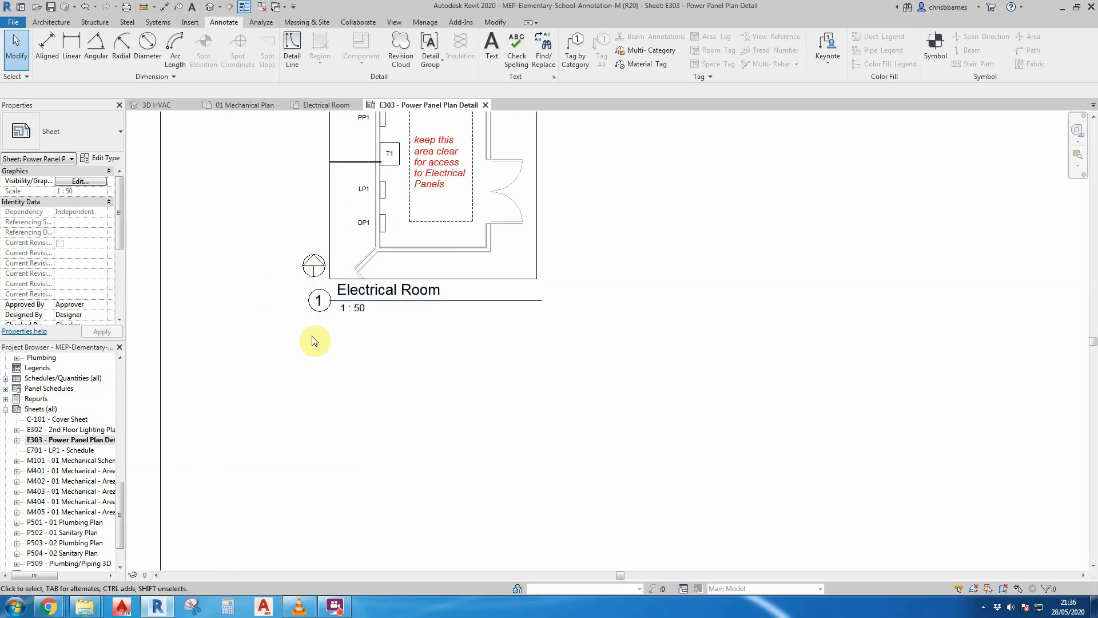
pyautogui.scroll(-2, 255, 305)
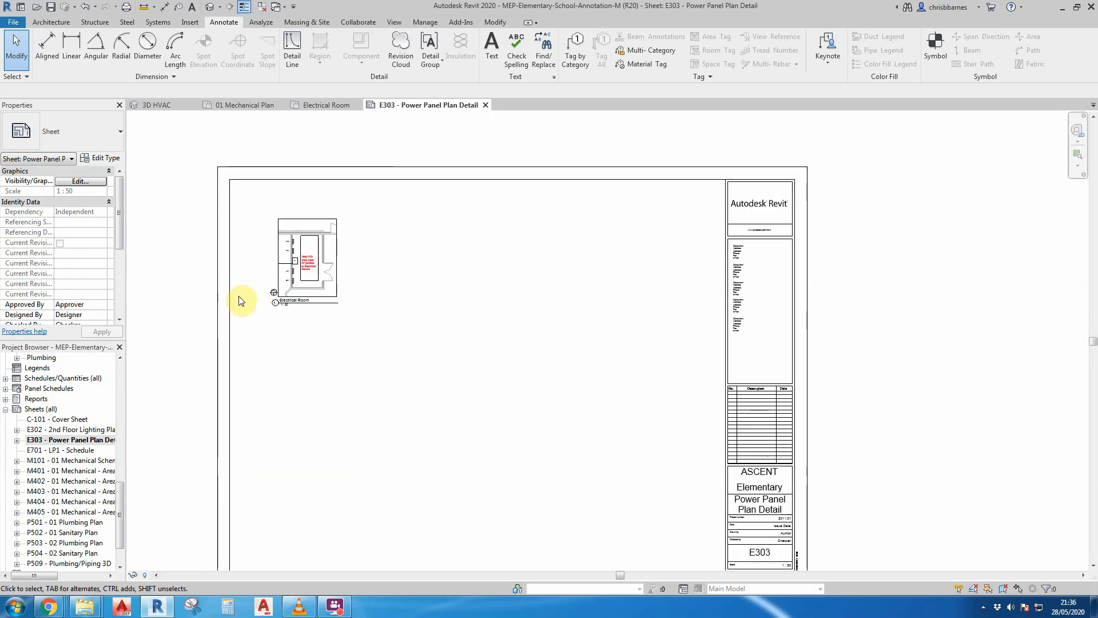
pyautogui.scroll(-1, 395, 198)
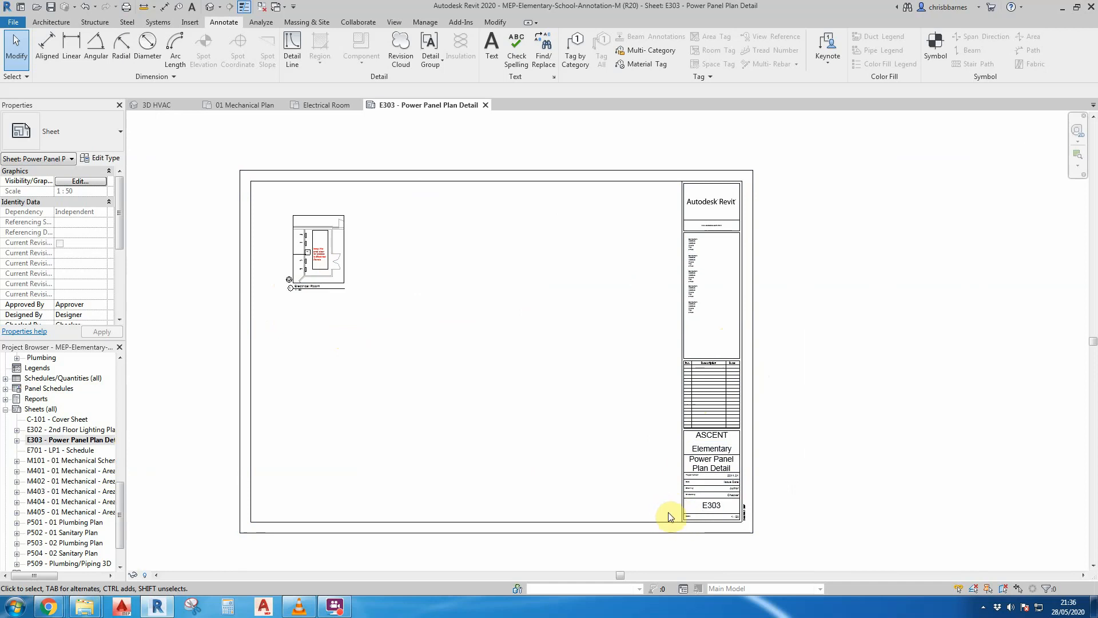
pyautogui.scroll(5, 290, 265)
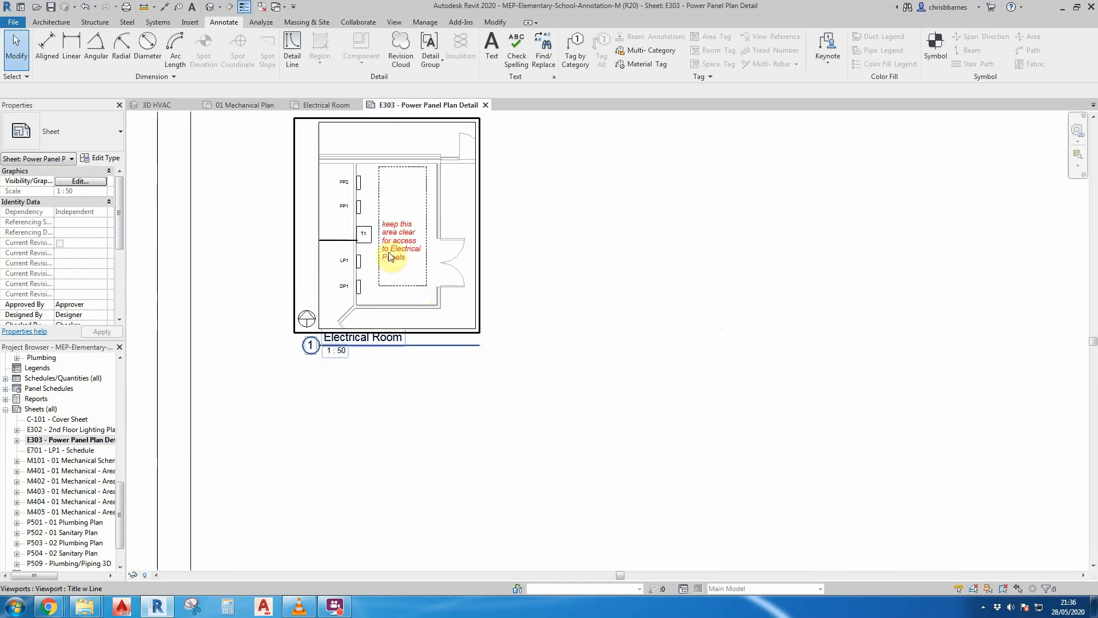
pyautogui.scroll(-3, 289, 358)
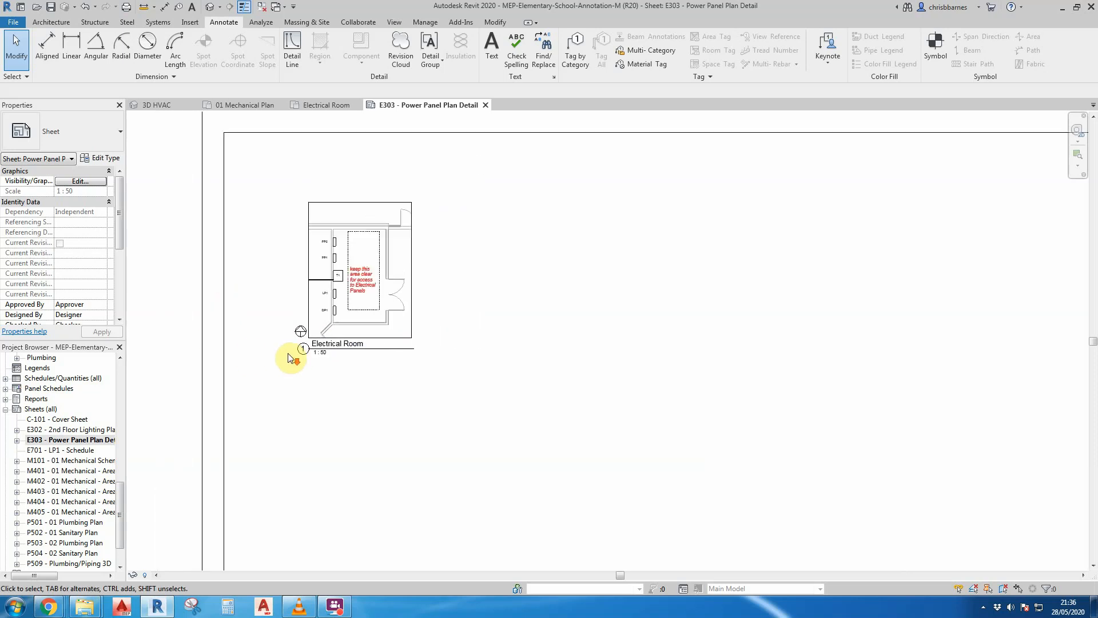
pyautogui.scroll(-1, 290, 358)
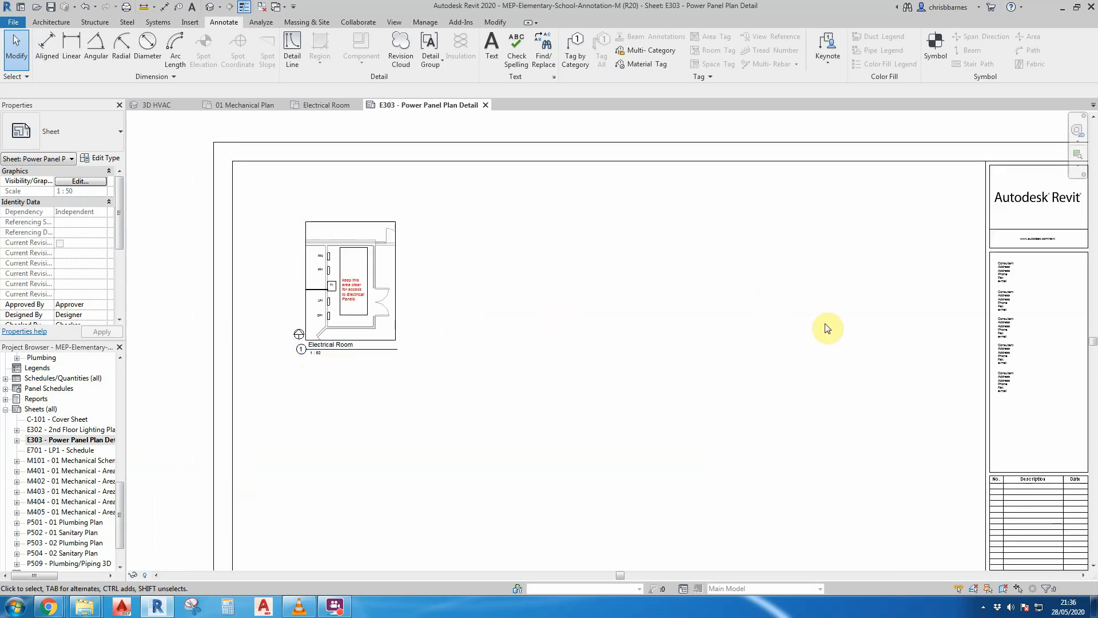